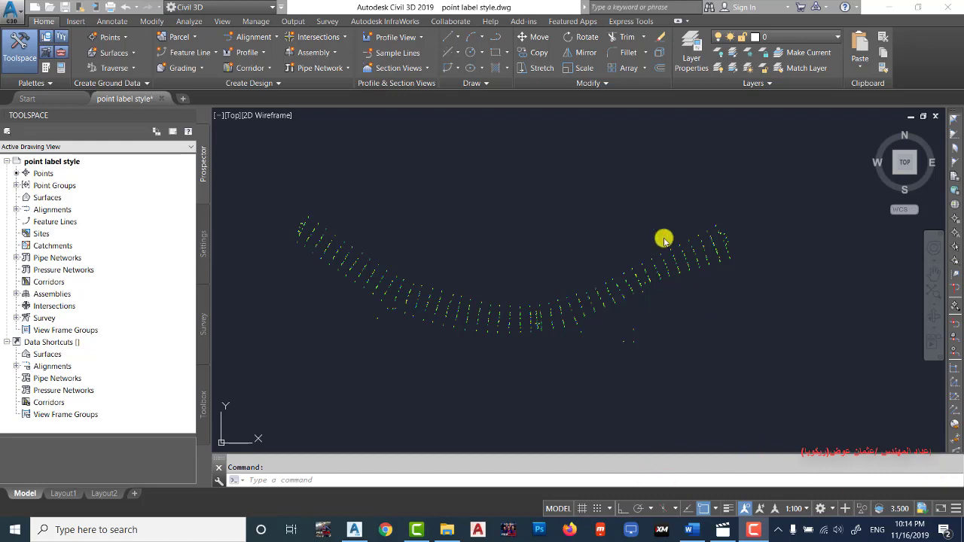
Open a new blank drawing, Drawing3, next to the point label style drawing.
left_click(501, 230)
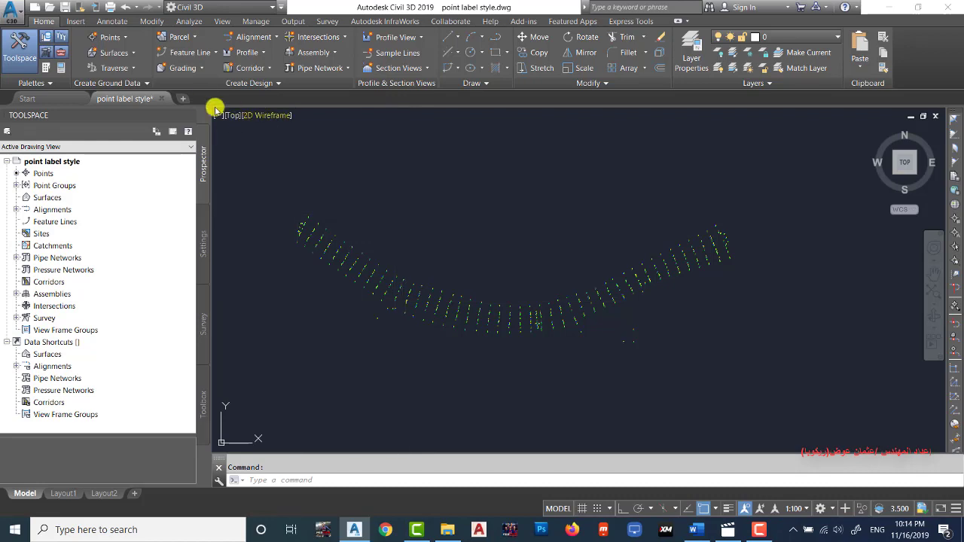
left_click(183, 99)
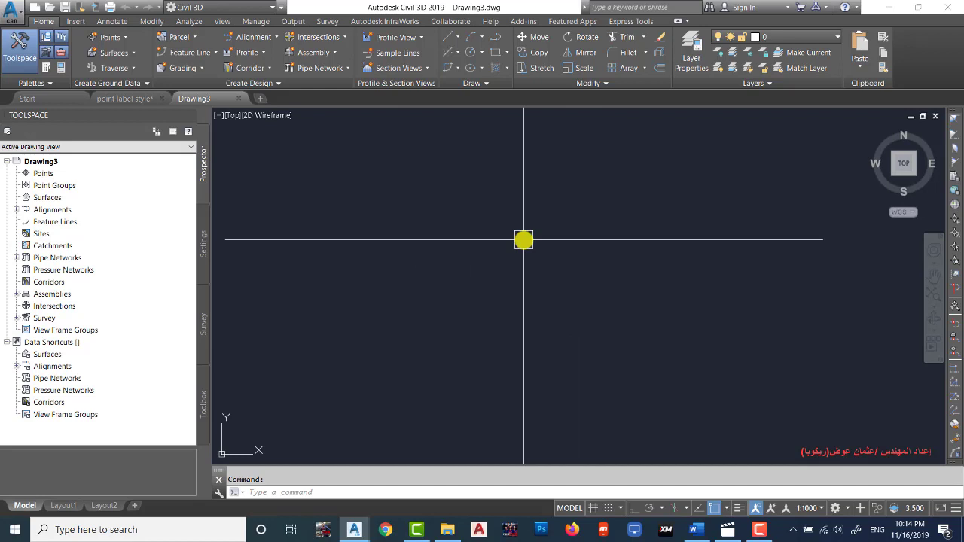
Open the Import Points dialog from Prospector's Points > Create tools.
right_click(46, 174)
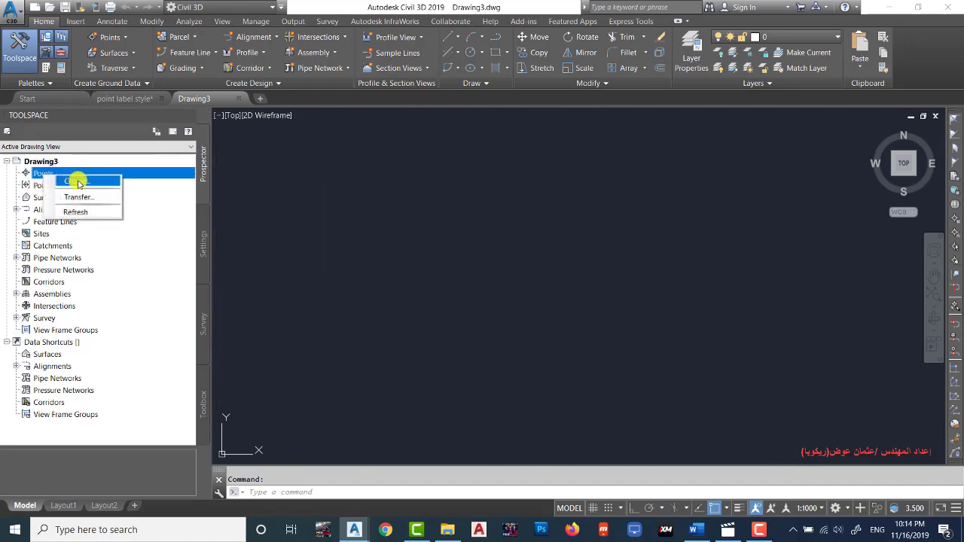
left_click(76, 181)
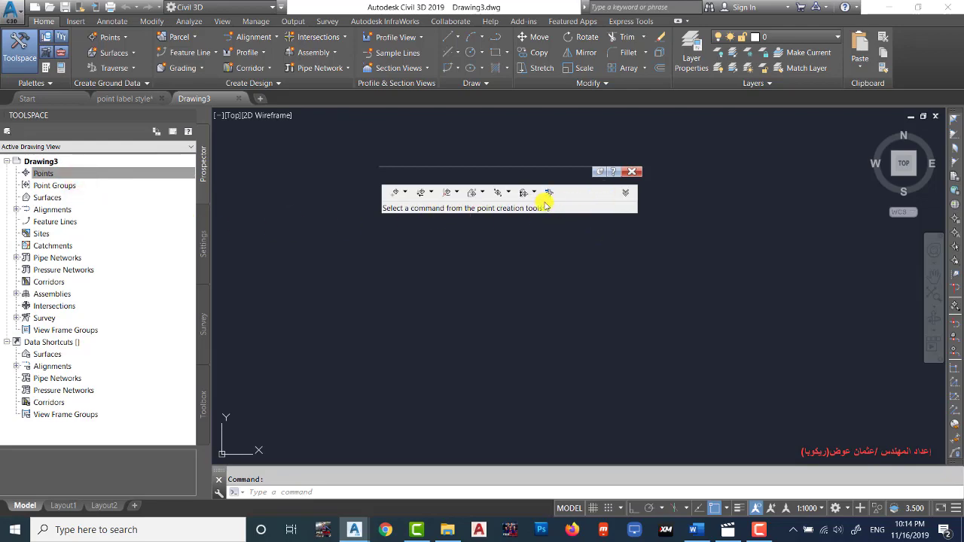
left_click(549, 192)
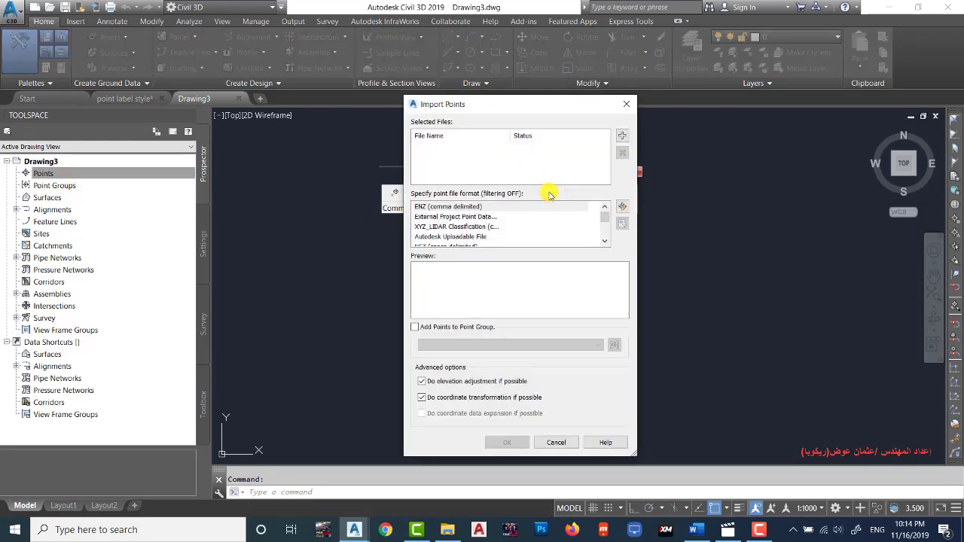
Load POINTS_1.csv in PNEZD (comma delimited) format with Add Points to Point Group enabled.
left_click(622, 137)
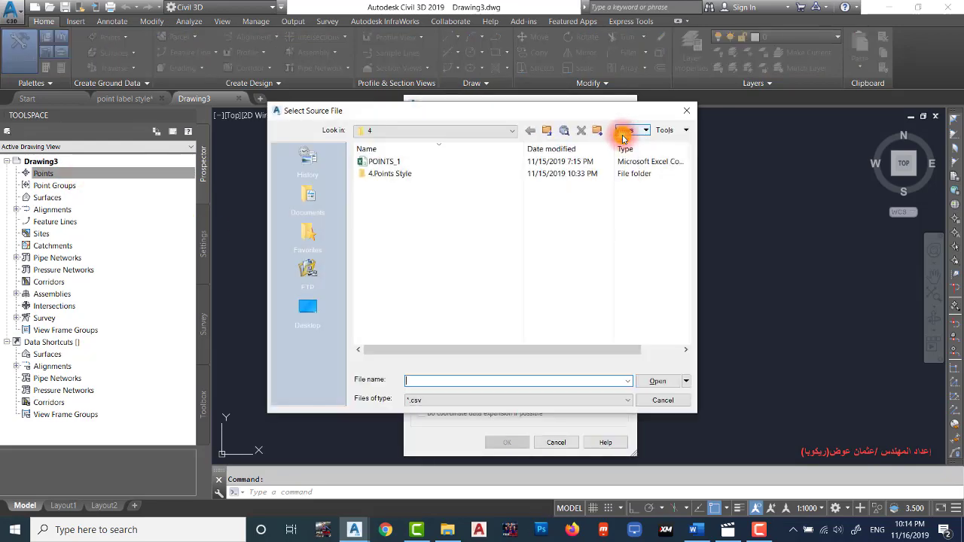
left_click(385, 162)
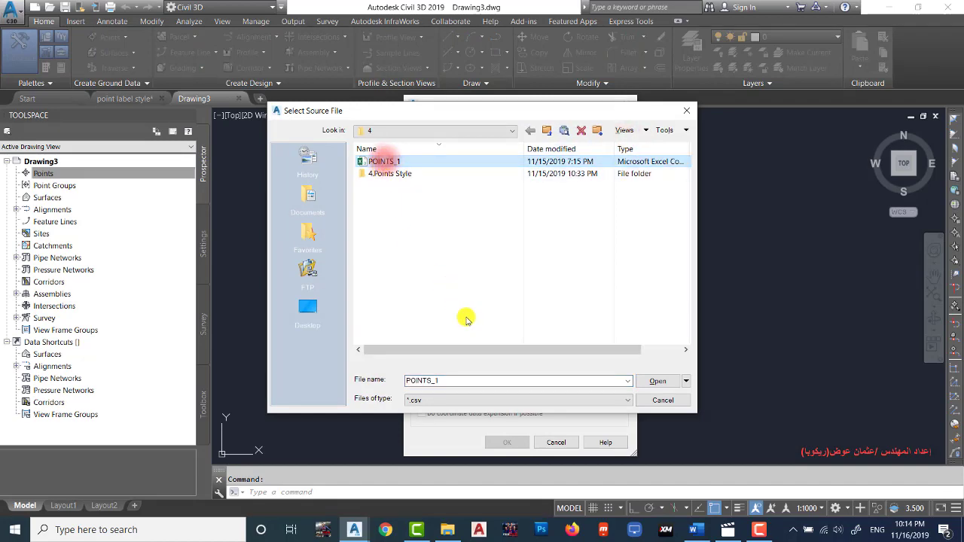
left_click(658, 383)
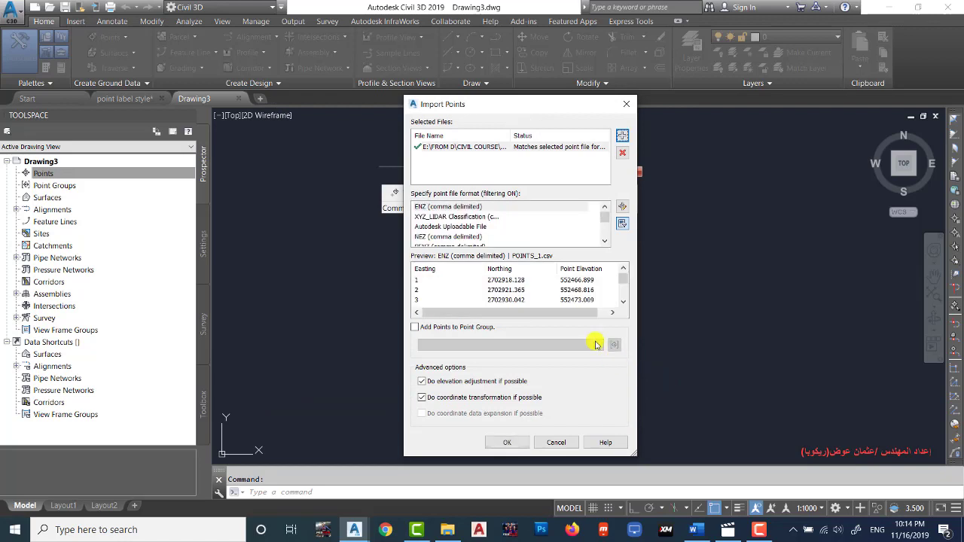
left_click_drag(605, 215, 605, 232)
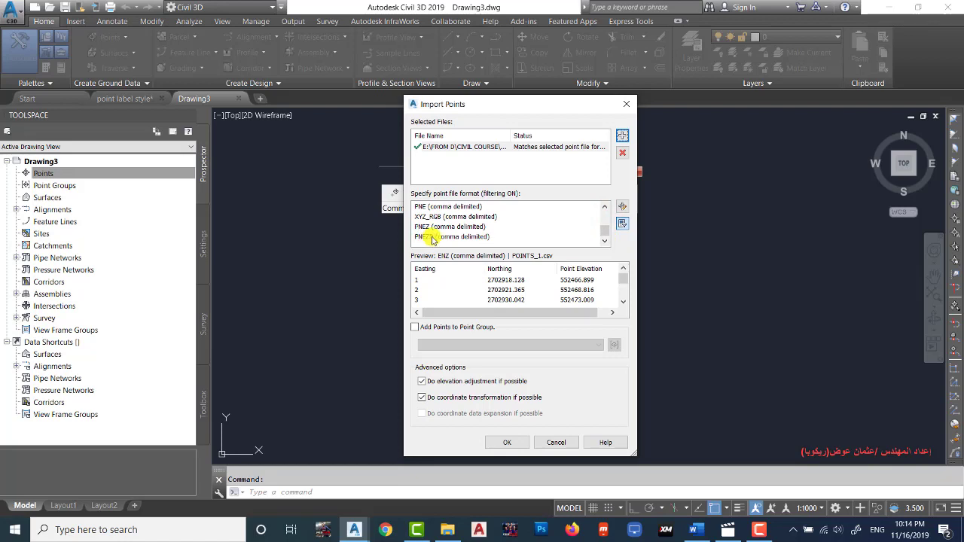
left_click(442, 238)
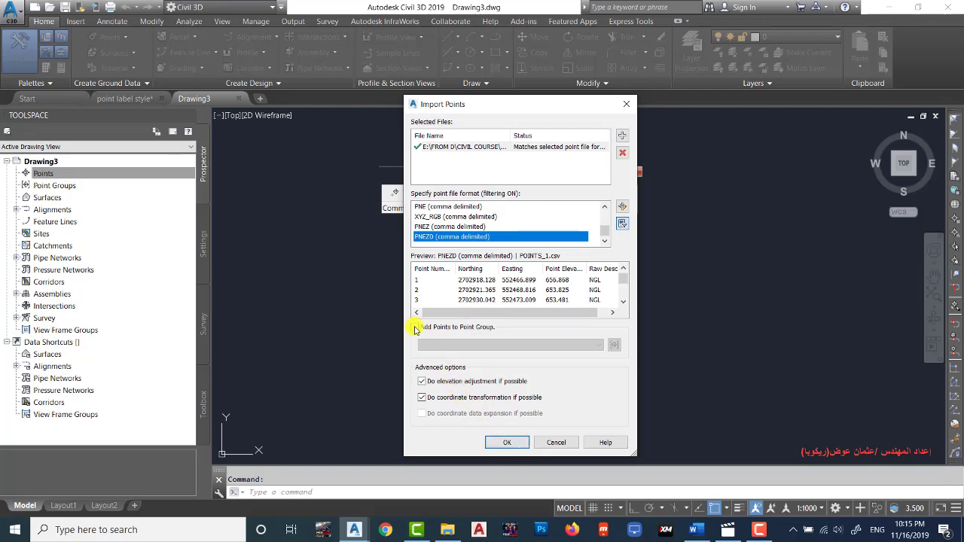
left_click(418, 329)
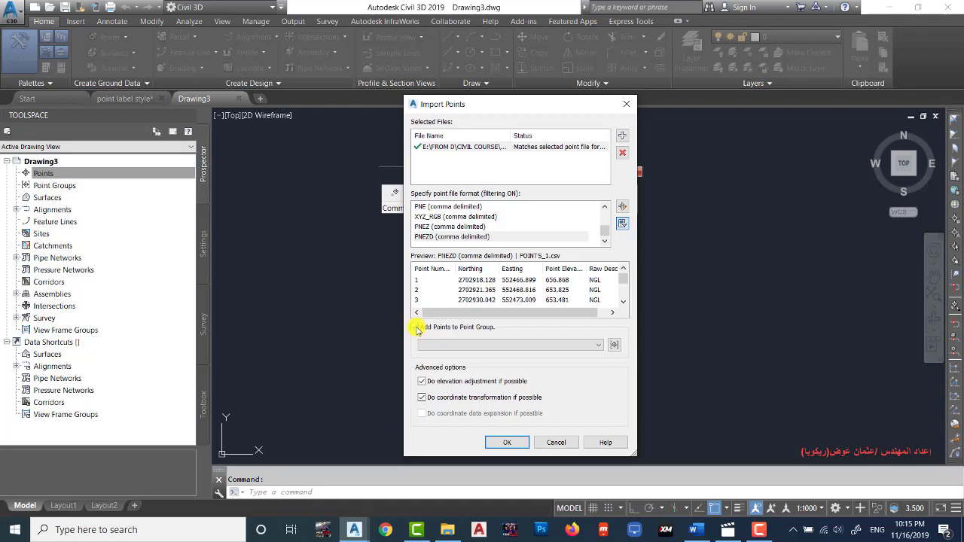
Create a point group named FIRST and import the POINTS_1 points into it.
left_click(614, 345)
type("FIRST")
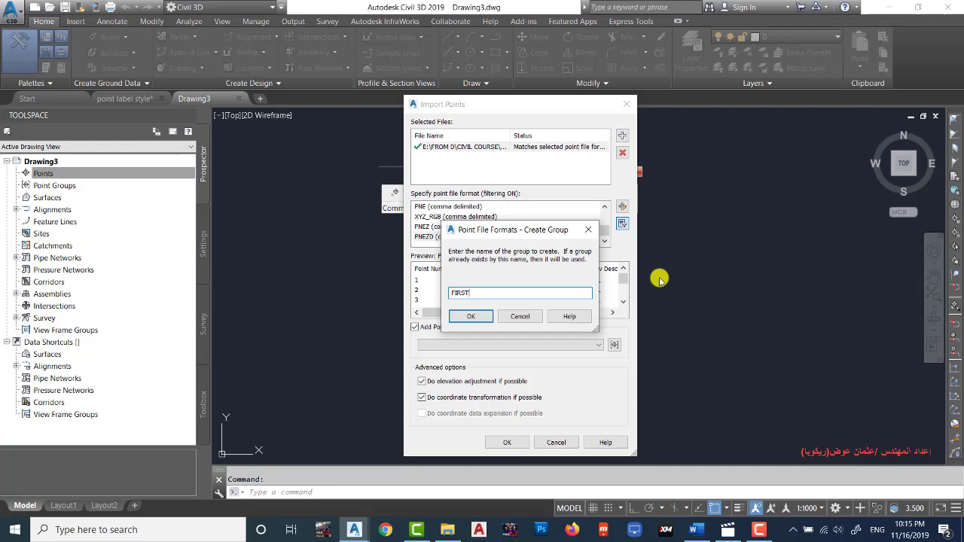
left_click(471, 317)
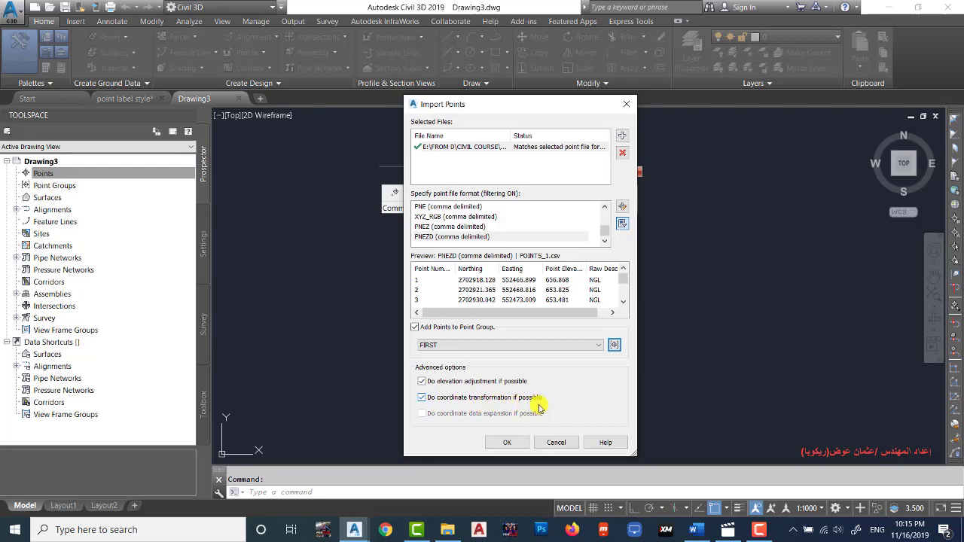
left_click(505, 443)
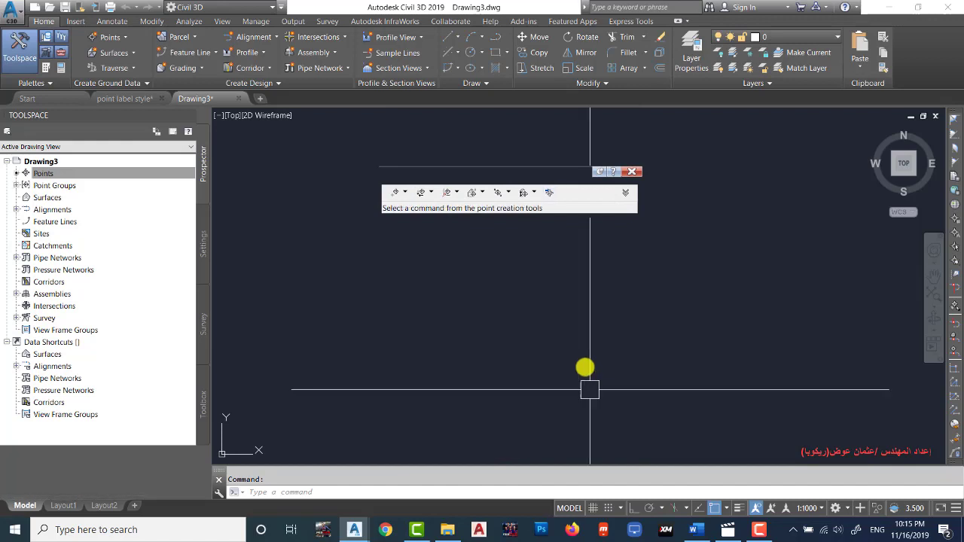
Close the Create Points toolbar and zoom to the extents of the imported points.
left_click(631, 170)
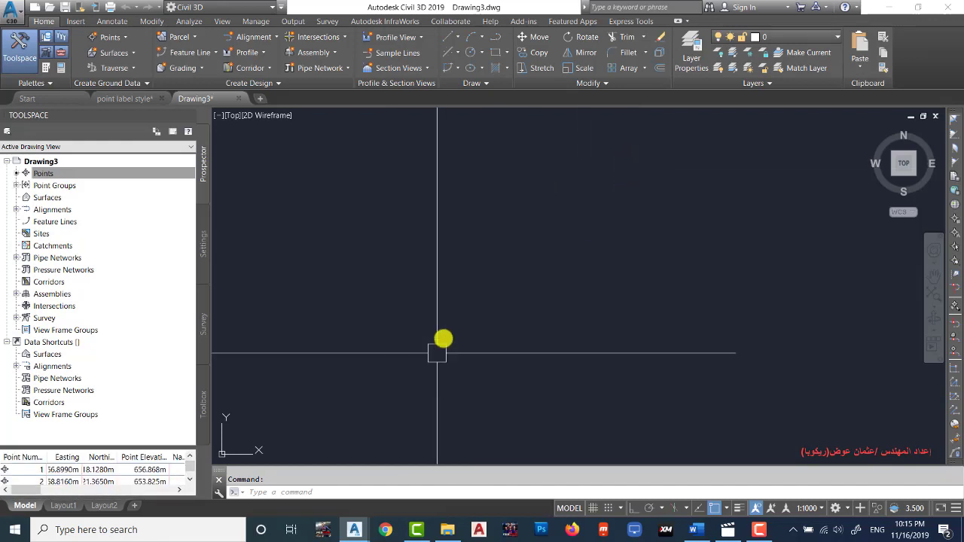
middle_click(455, 318)
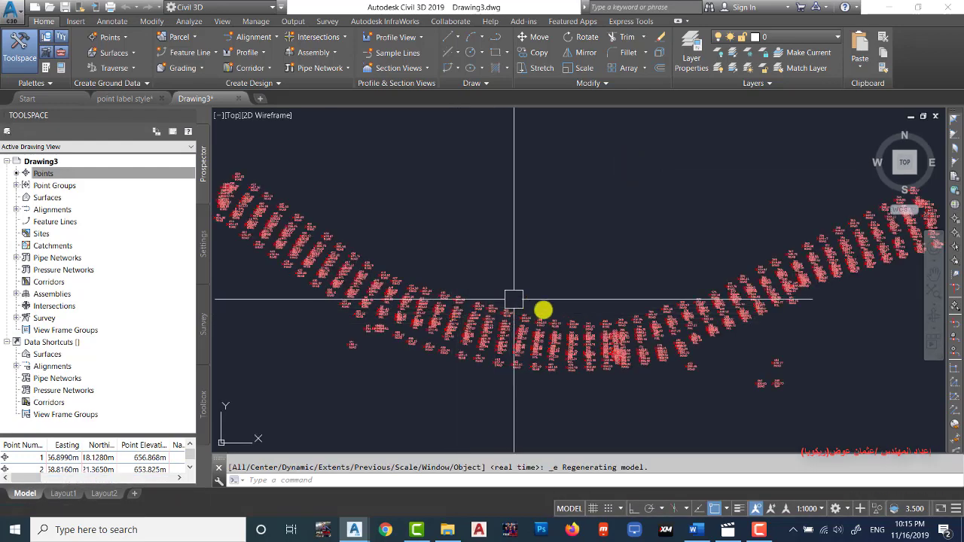
scroll(577, 334, "down", 2)
scroll(527, 320, "down", 2)
scroll(512, 309, "down", 2)
scroll(532, 317, "up", 3)
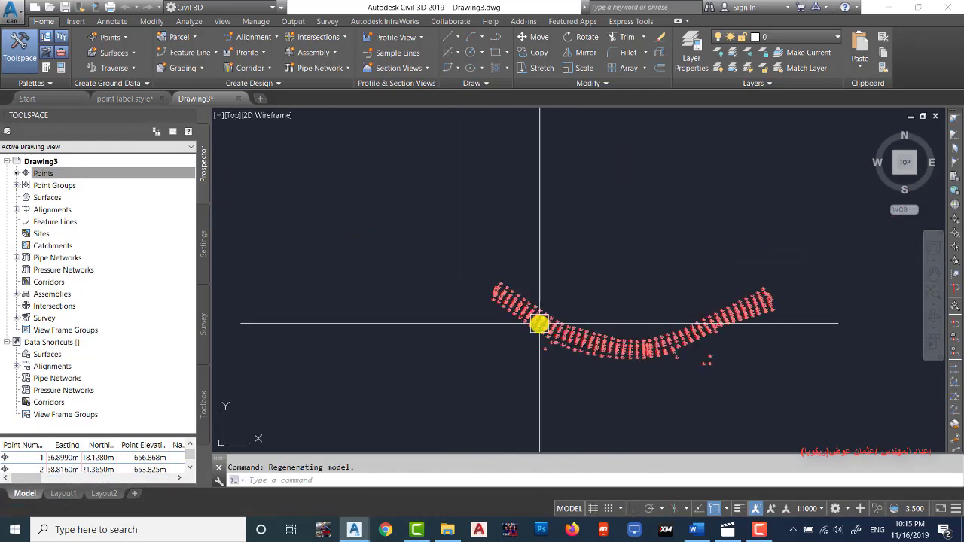
scroll(409, 265, "up", 1)
Expand Point Groups in Prospector to show FIRST alongside _All Points.
left_click(128, 174)
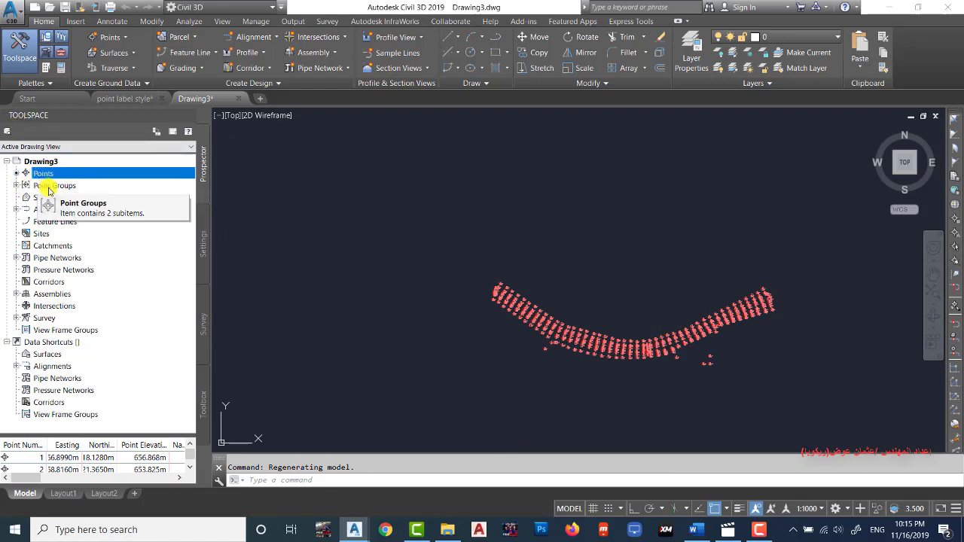
left_click(16, 186)
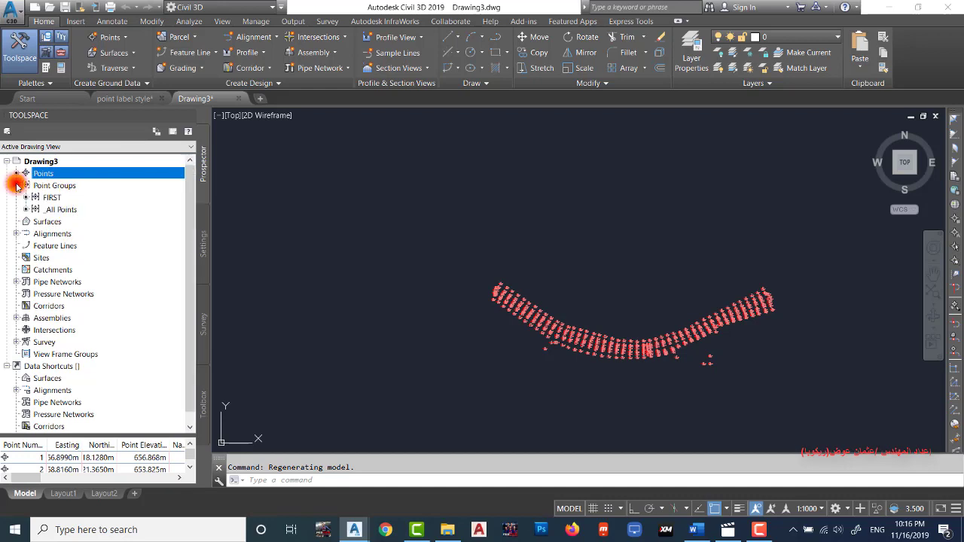
left_click(48, 198)
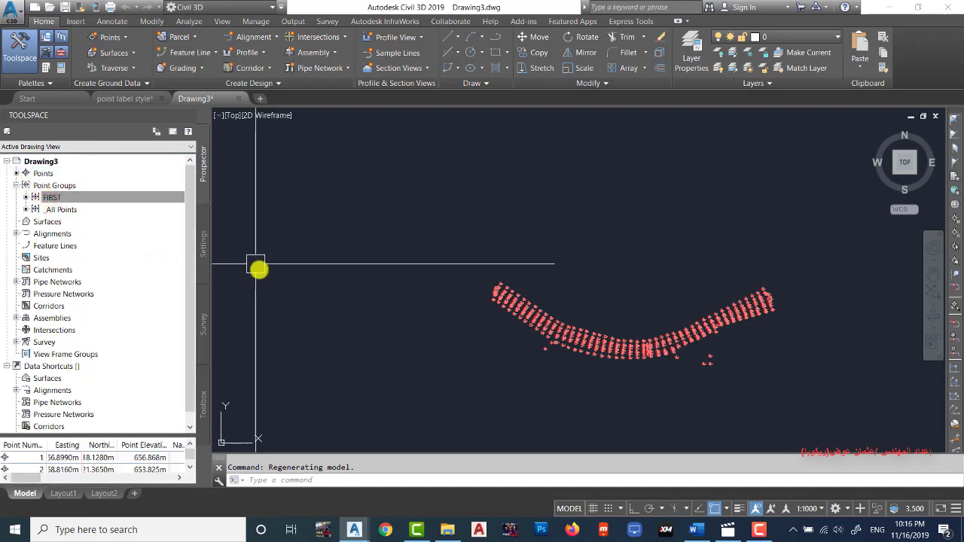
left_click(30, 199)
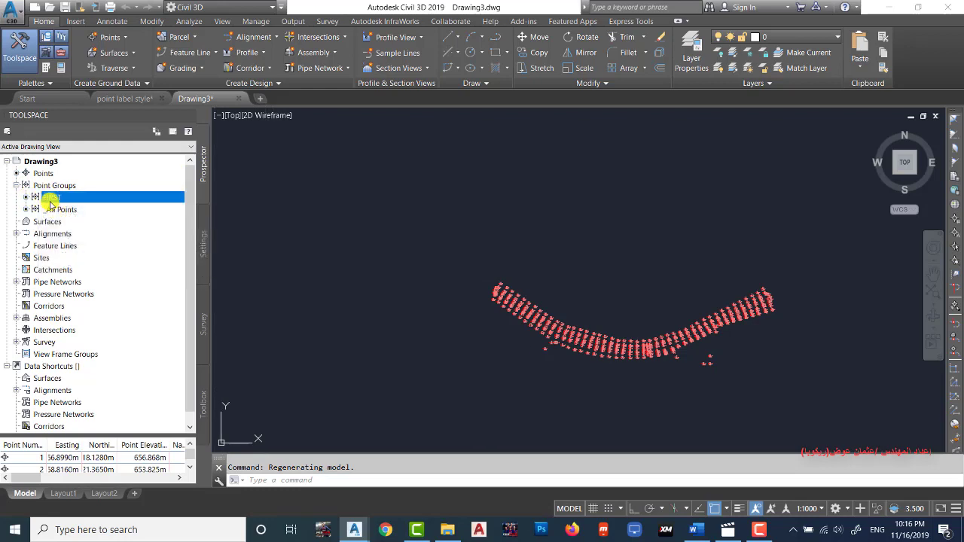
left_click(53, 198)
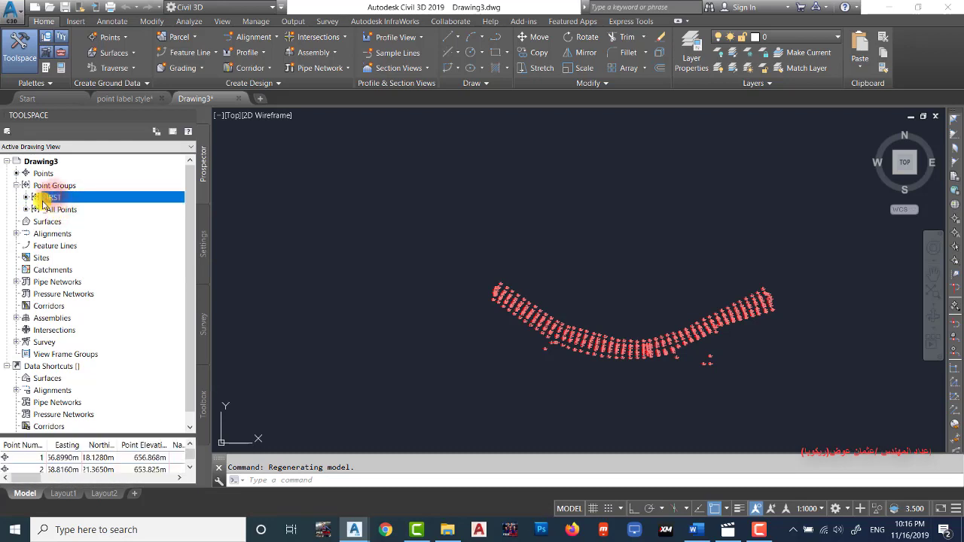
left_click(45, 205)
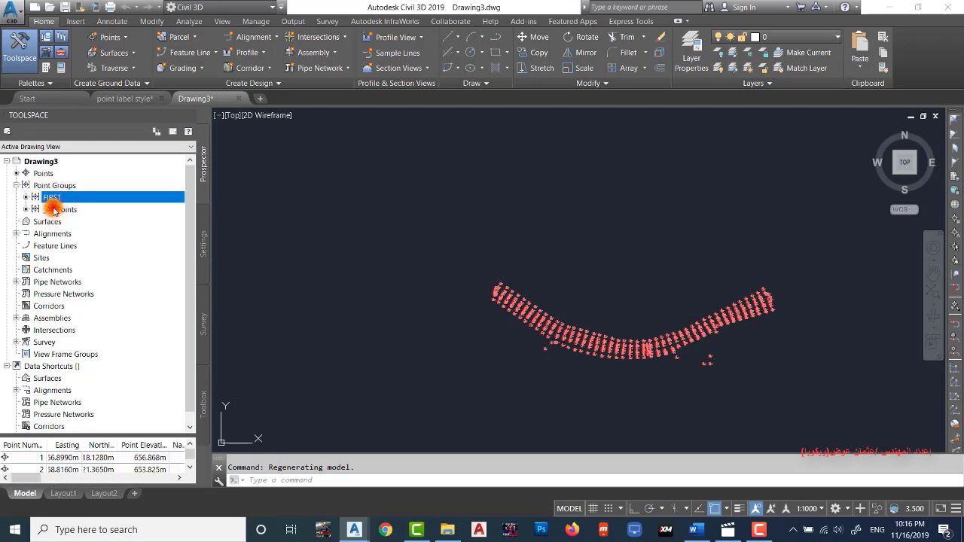
Set the FIRST point group's point style to Tree in its properties.
right_click(50, 197)
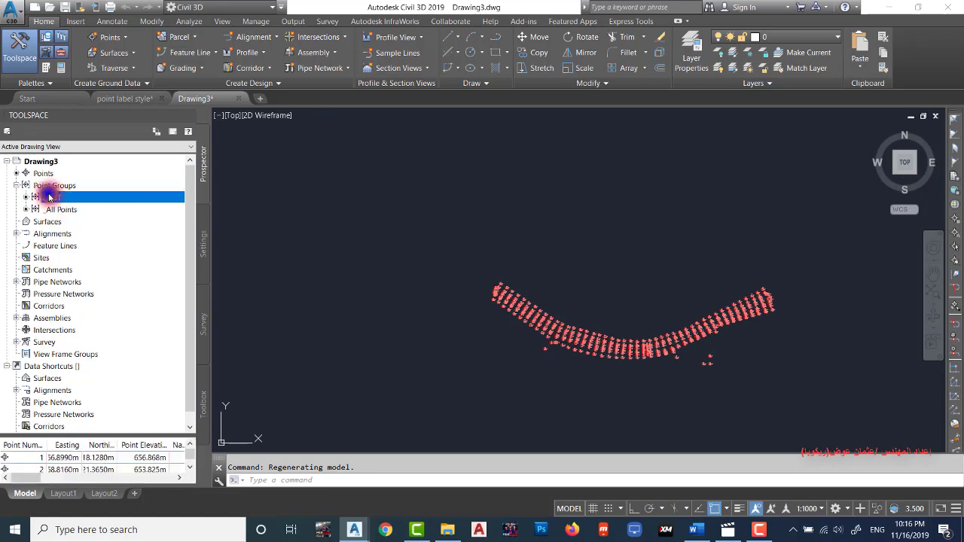
left_click(93, 200)
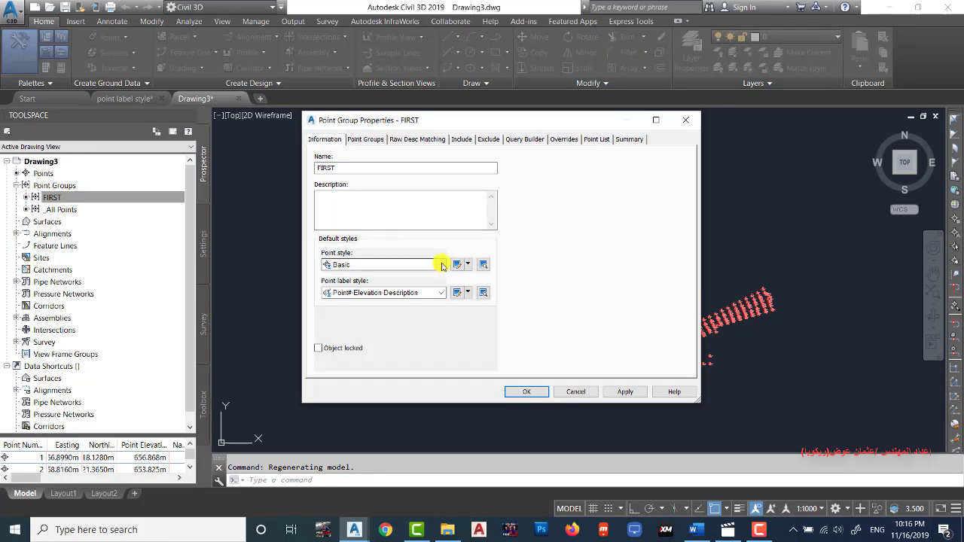
left_click(442, 266)
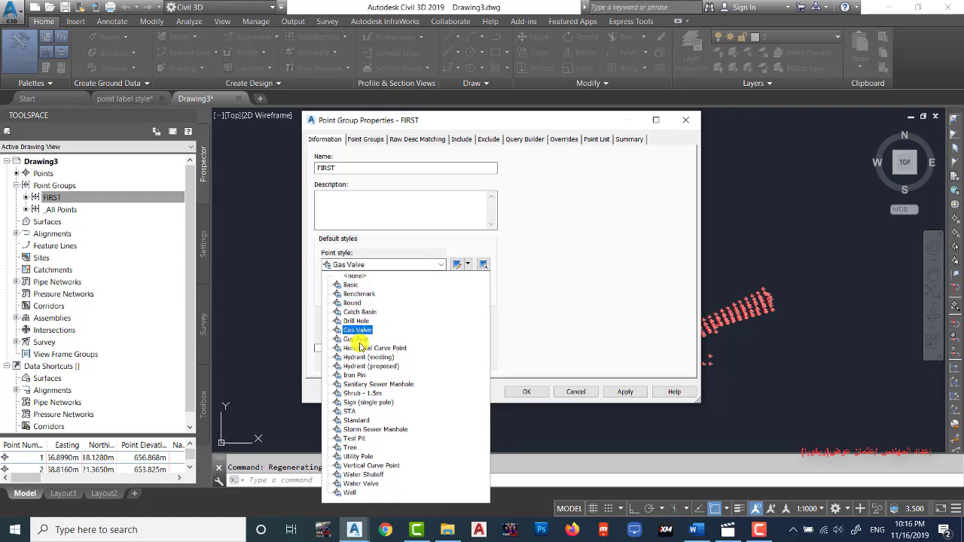
left_click(352, 448)
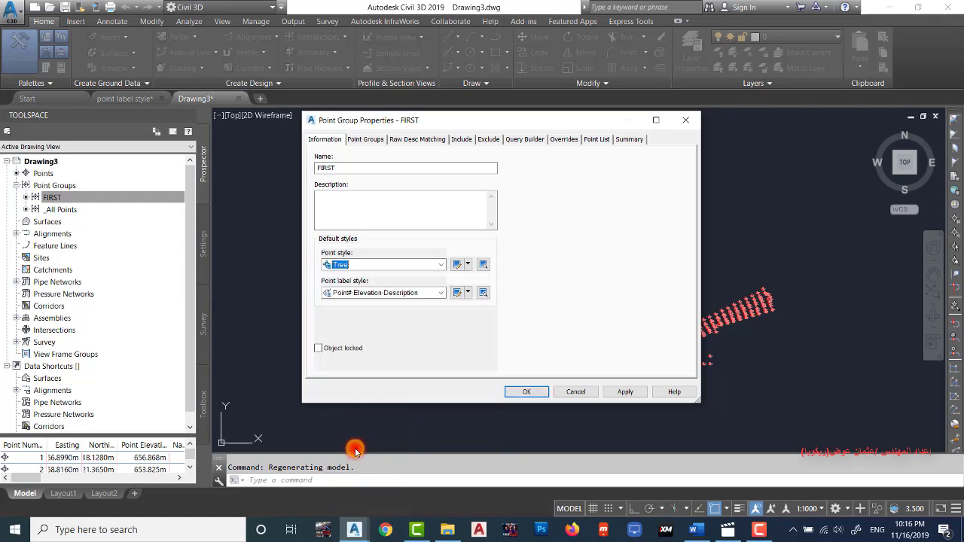
left_click(527, 392)
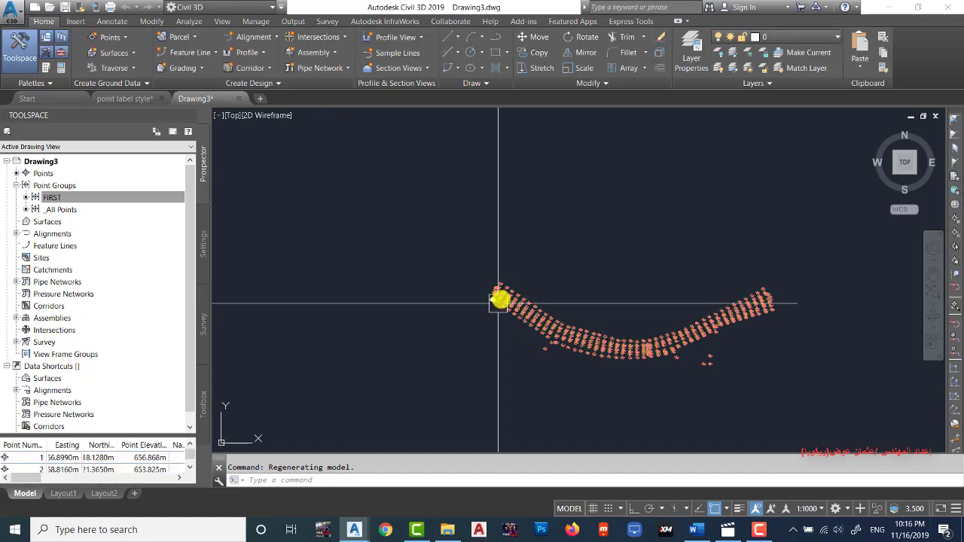
scroll(512, 301, "up", 3)
scroll(535, 234, "up", 3)
scroll(573, 237, "up", 3)
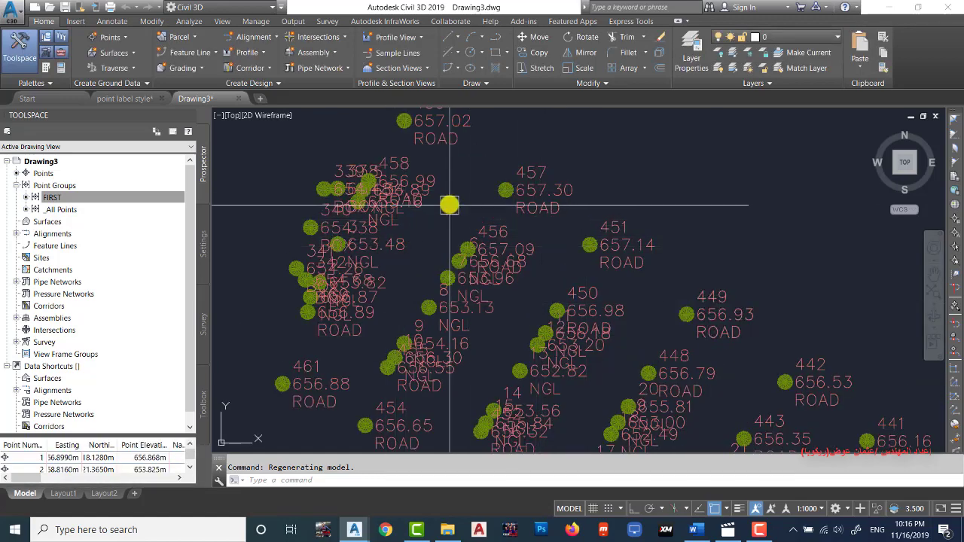
scroll(452, 208, "down", 5)
scroll(455, 212, "down", 2)
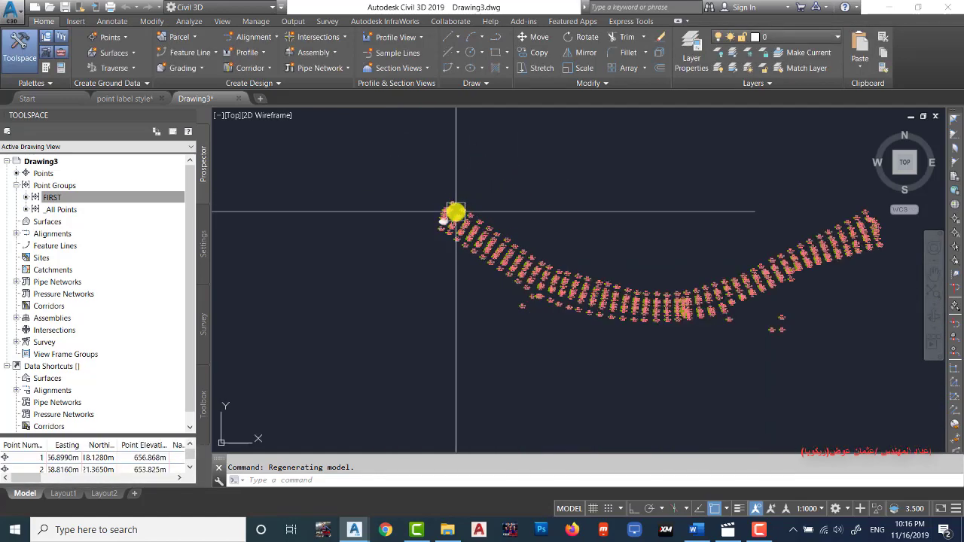
scroll(456, 207, "up", 3)
scroll(456, 207, "up", 2)
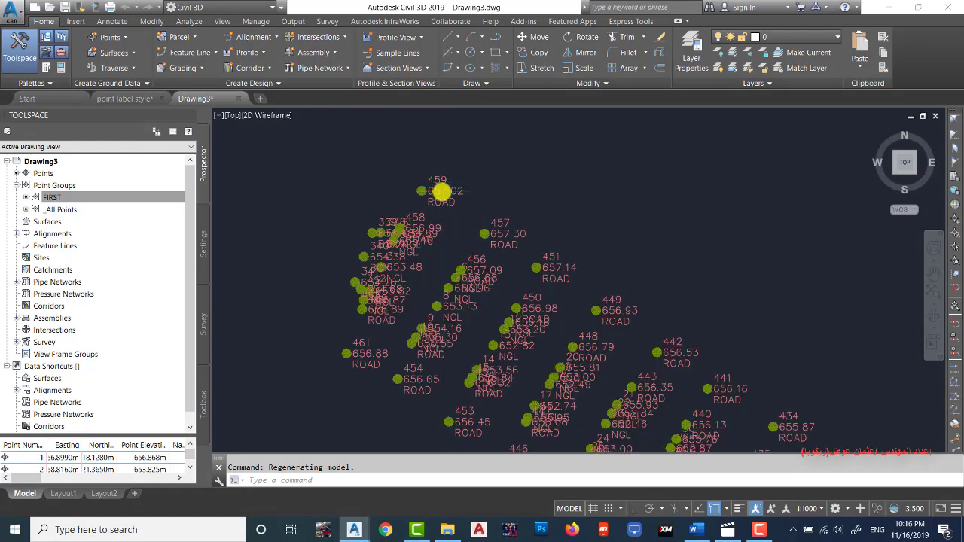
scroll(452, 207, "up", 2)
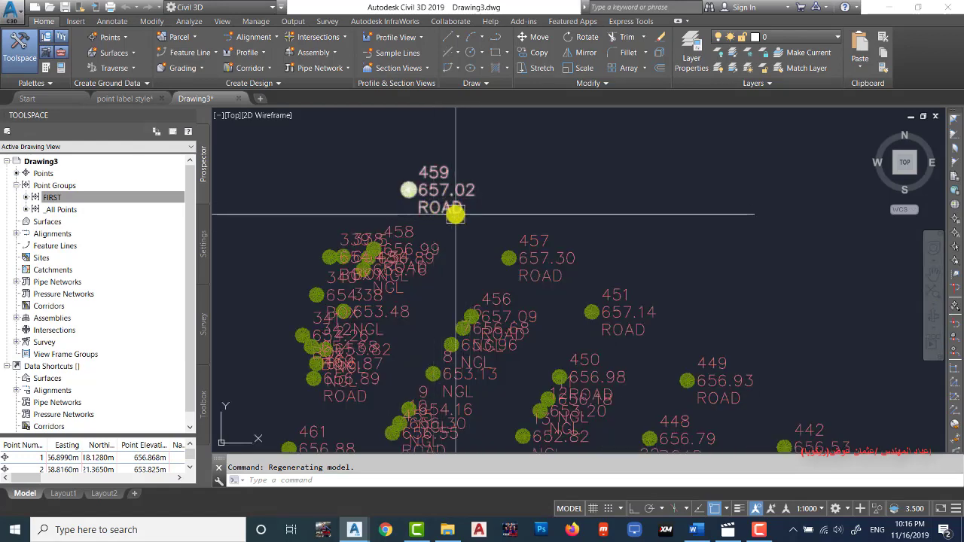
scroll(461, 215, "down", 5)
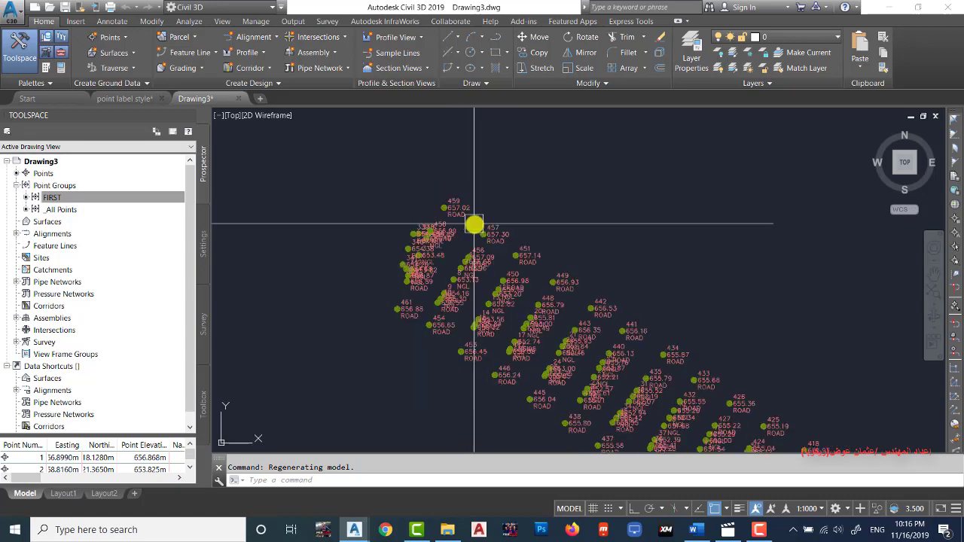
scroll(521, 393, "up", 2)
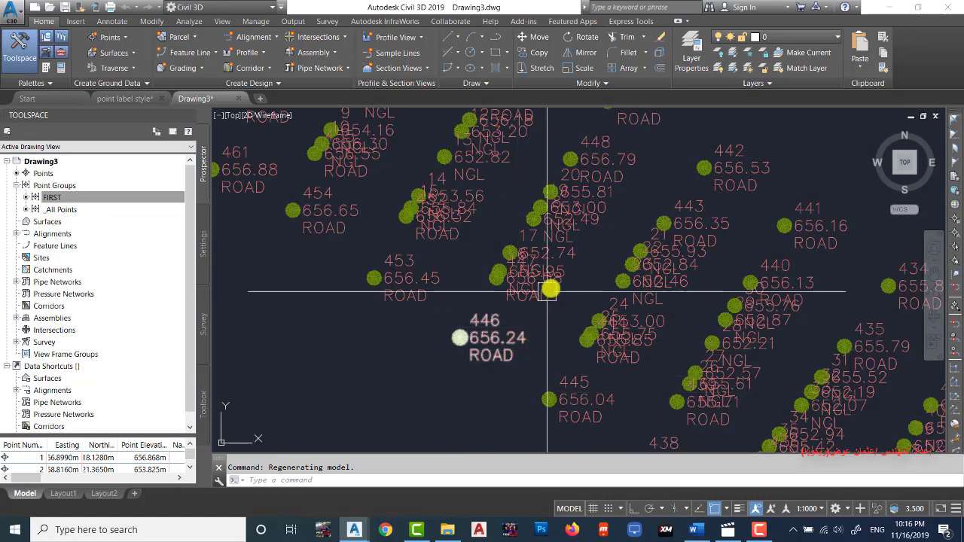
scroll(656, 293, "up", 4)
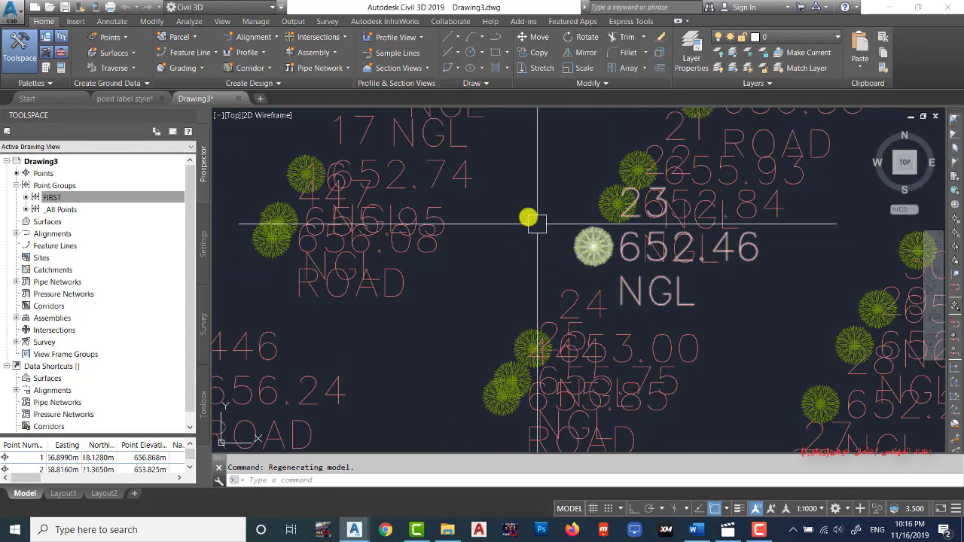
scroll(527, 211, "down", 5)
scroll(572, 239, "up", 2)
scroll(626, 310, "up", 2)
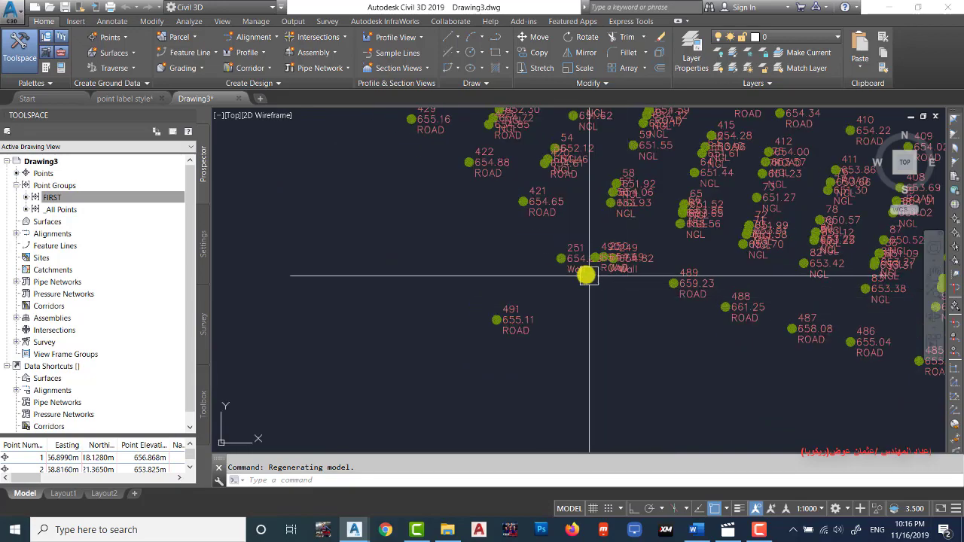
scroll(586, 274, "up", 2)
scroll(529, 272, "down", 2)
scroll(529, 273, "down", 4)
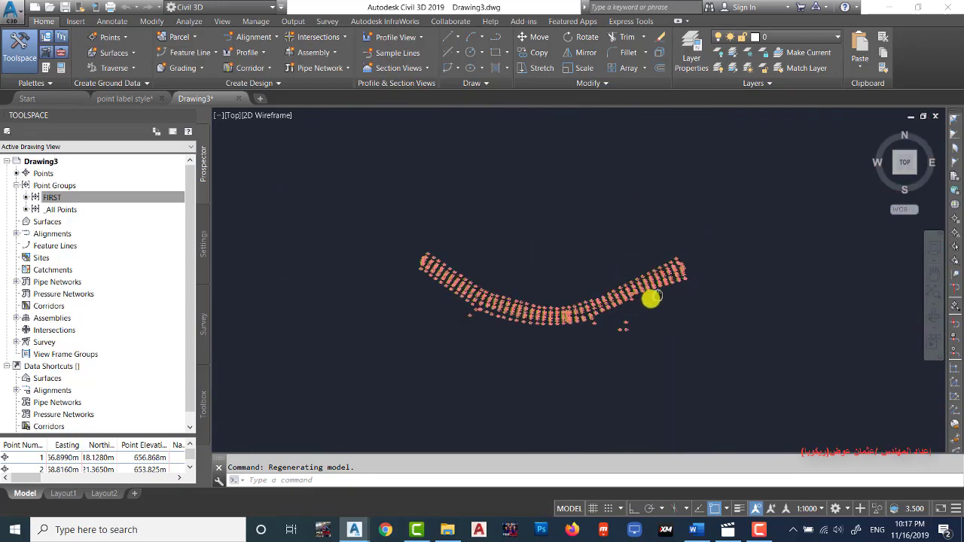
scroll(680, 271, "up", 1)
scroll(616, 291, "up", 4)
scroll(673, 236, "up", 3)
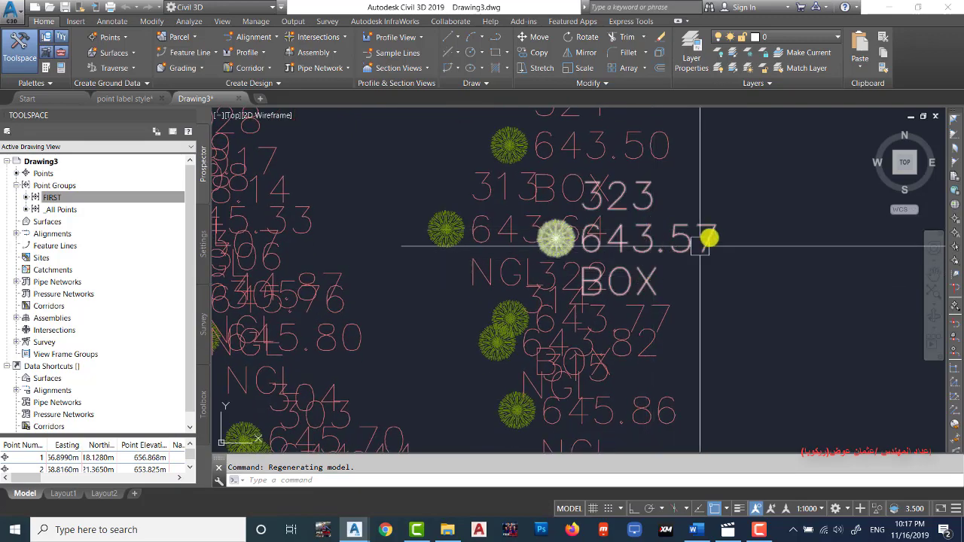
scroll(723, 226, "down", 4)
scroll(734, 230, "down", 2)
scroll(609, 241, "up", 3)
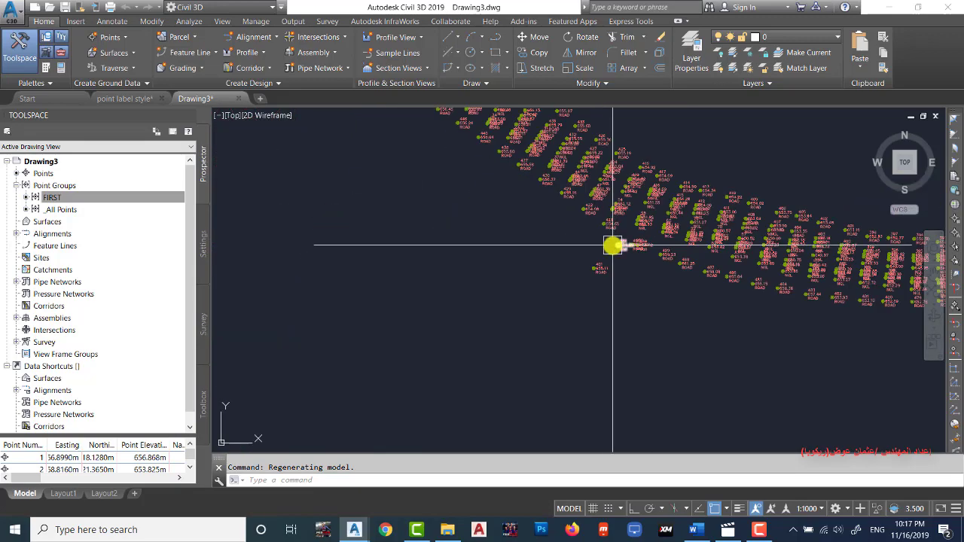
scroll(592, 293, "up", 3)
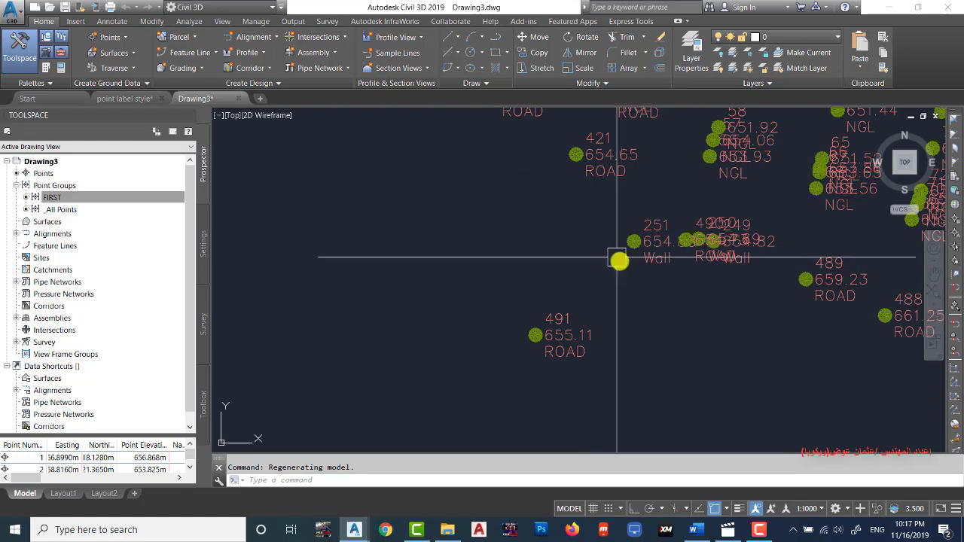
scroll(662, 261, "up", 4)
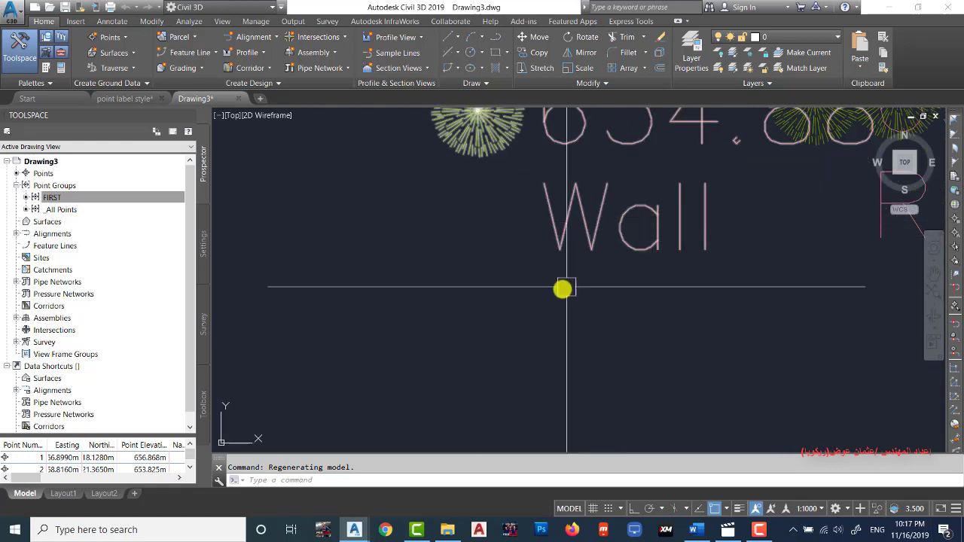
scroll(564, 286, "down", 4)
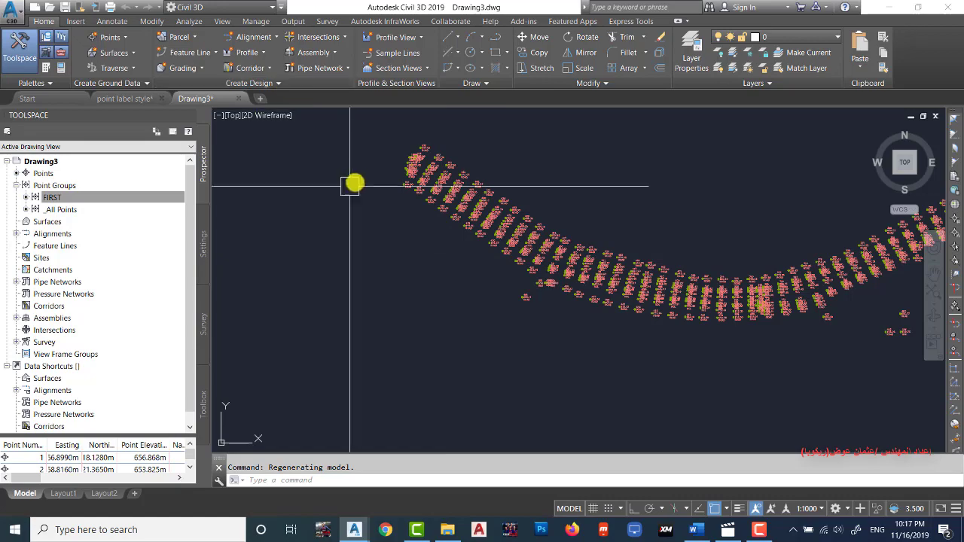
middle_click_drag(458, 186, 375, 230)
scroll(387, 275, "up", 3)
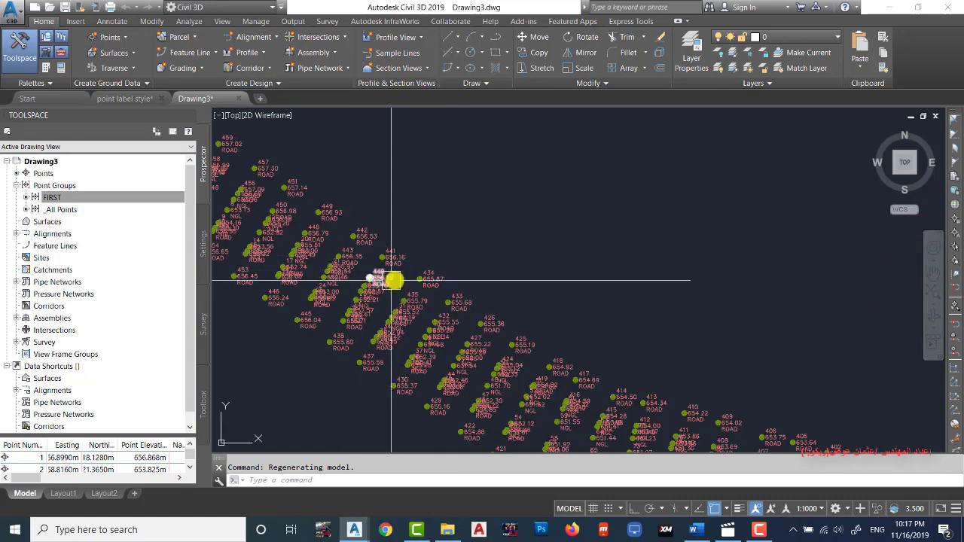
scroll(555, 259, "up", 3)
scroll(488, 226, "down", 2)
scroll(488, 226, "down", 2)
scroll(473, 248, "down", 1)
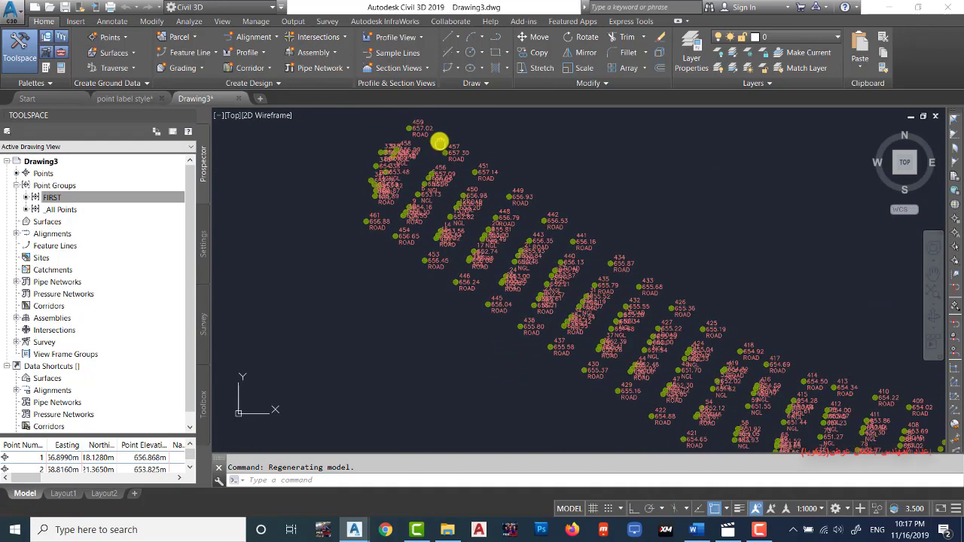
scroll(439, 142, "up", 2)
scroll(469, 259, "up", 1)
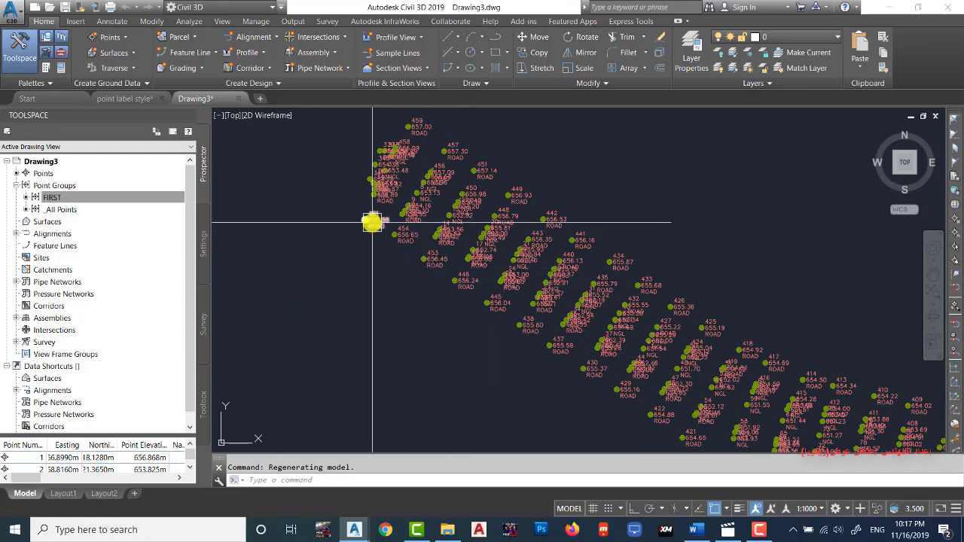
scroll(372, 215, "up", 5)
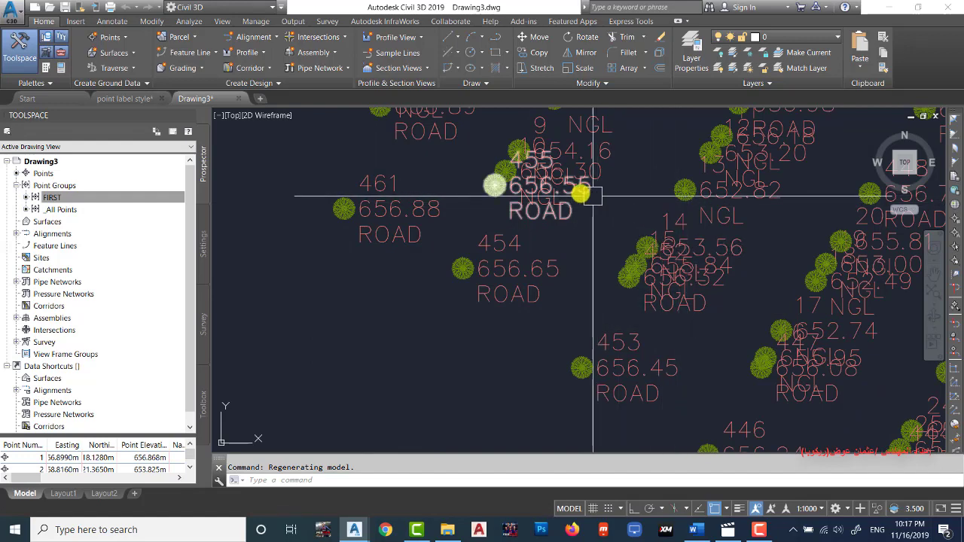
Start a new point group named ROADGROUP and go to its Include criteria.
left_click(73, 184)
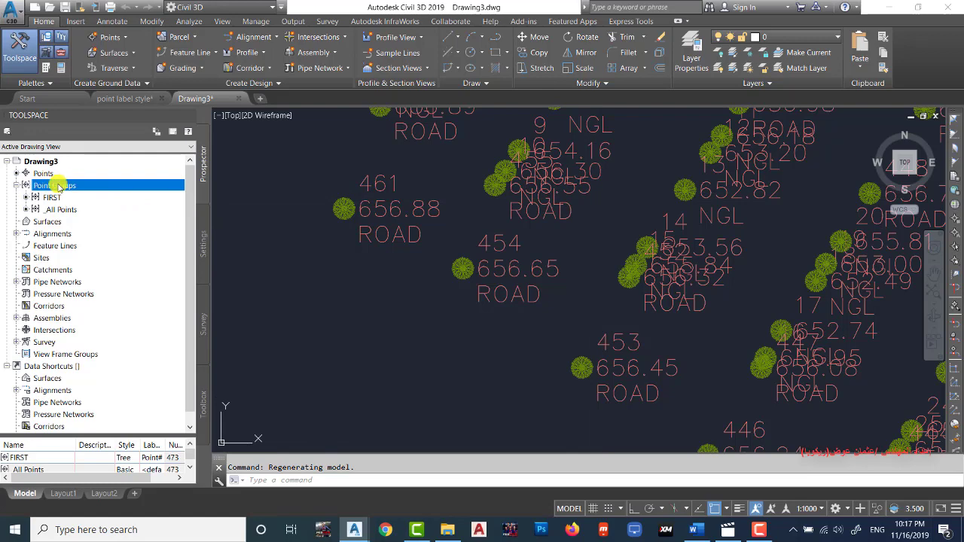
right_click(59, 186)
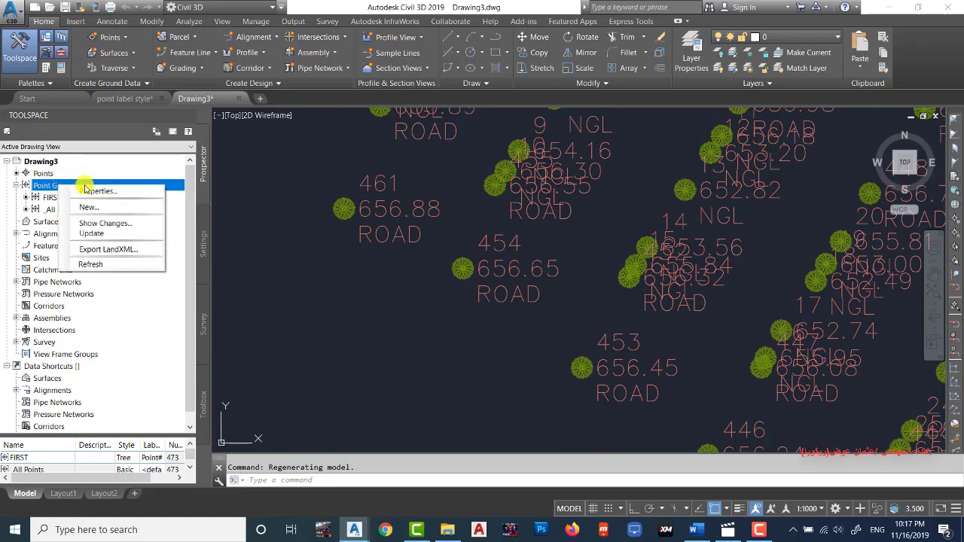
left_click(104, 208)
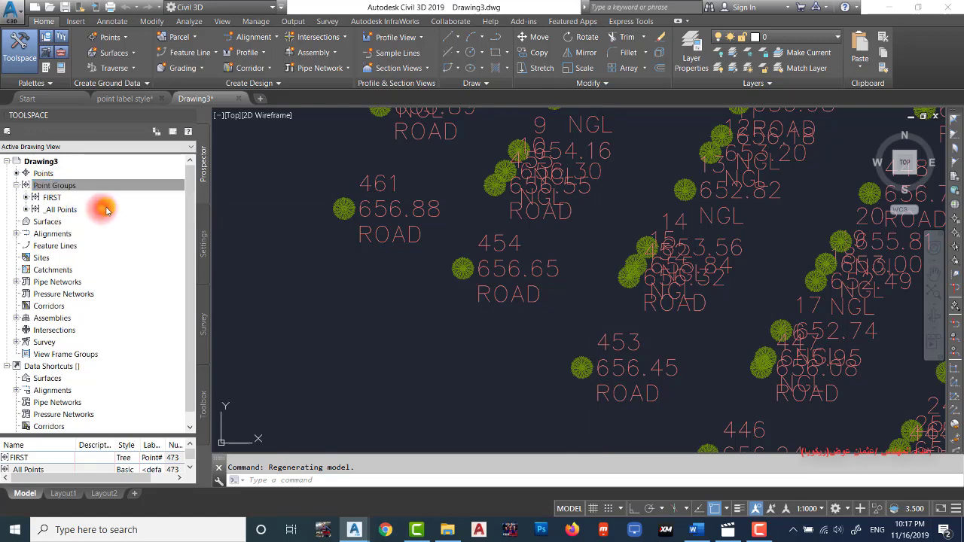
left_click(377, 166)
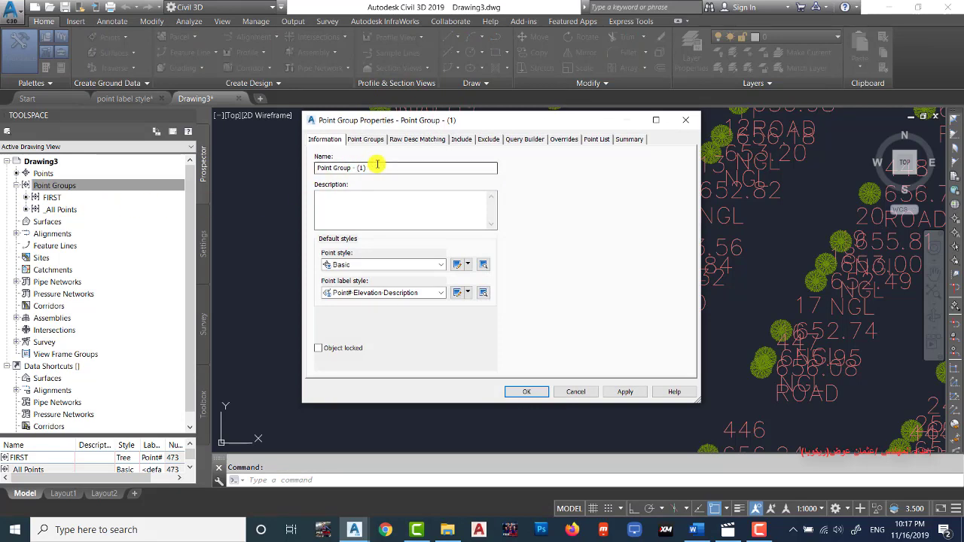
left_click_drag(378, 165, 291, 167)
type("ROADGROUP")
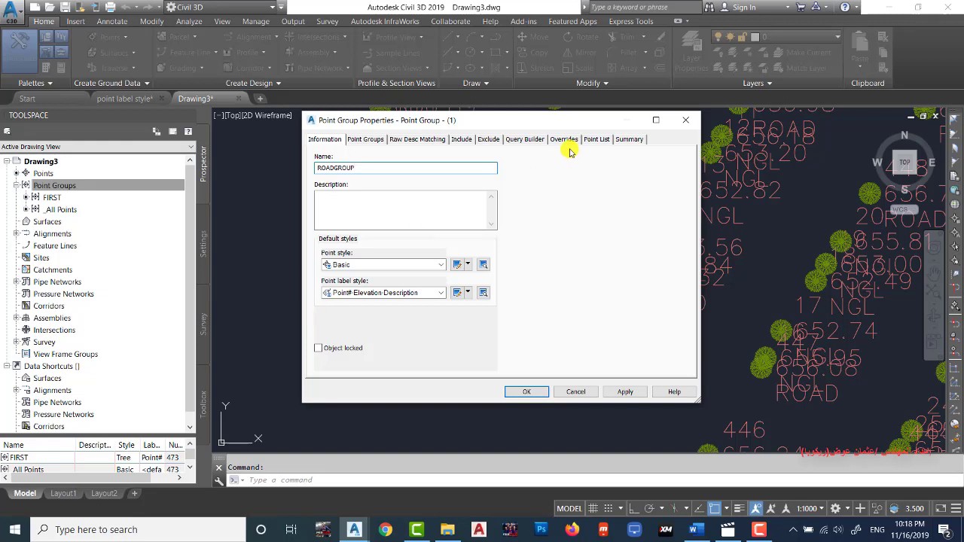
left_click(465, 140)
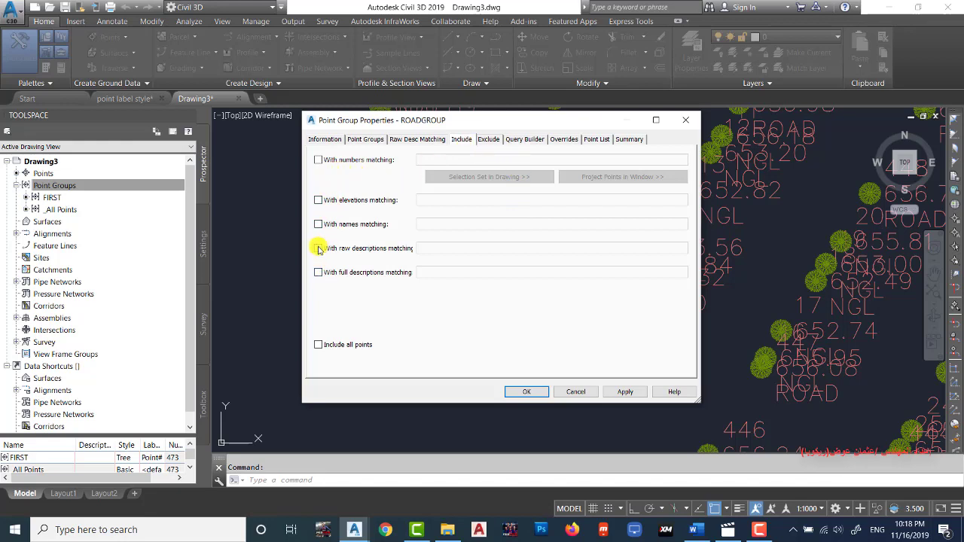
Include only points whose full description matches *ROAD in ROADGROUP.
left_click(318, 249)
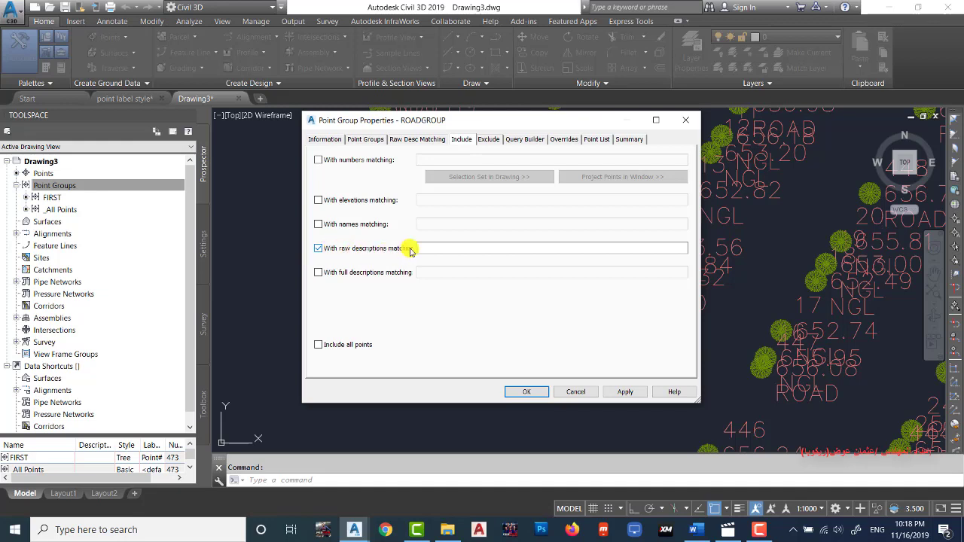
left_click(322, 275)
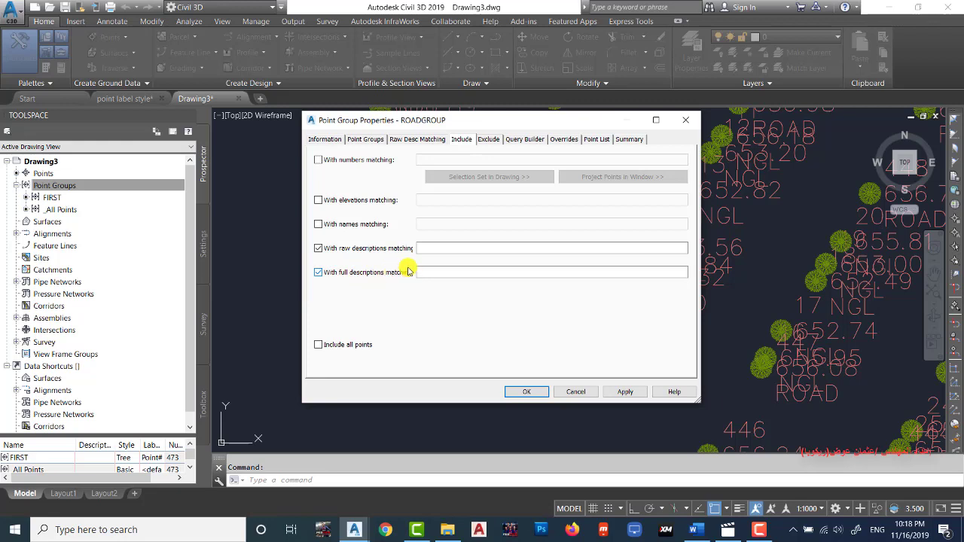
left_click(431, 248)
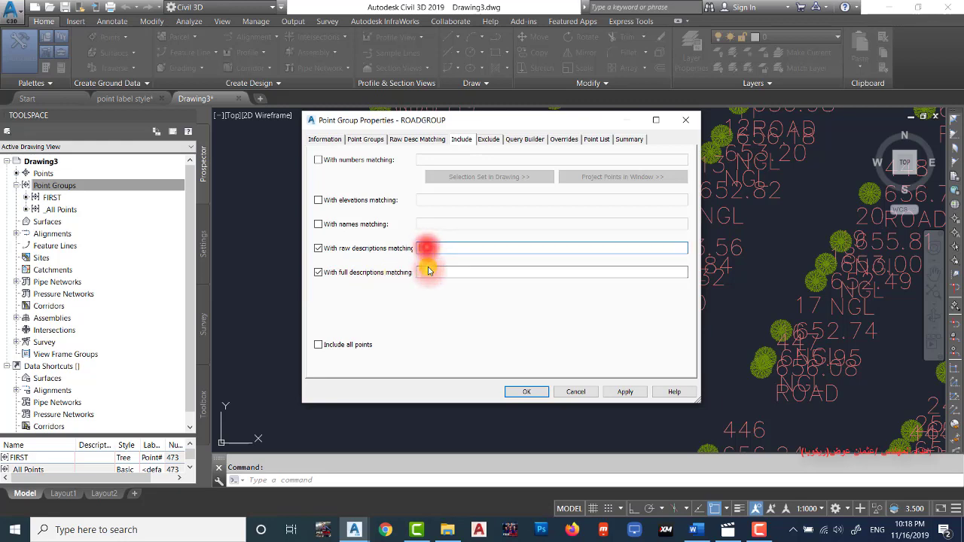
left_click(428, 271)
left_click(320, 249)
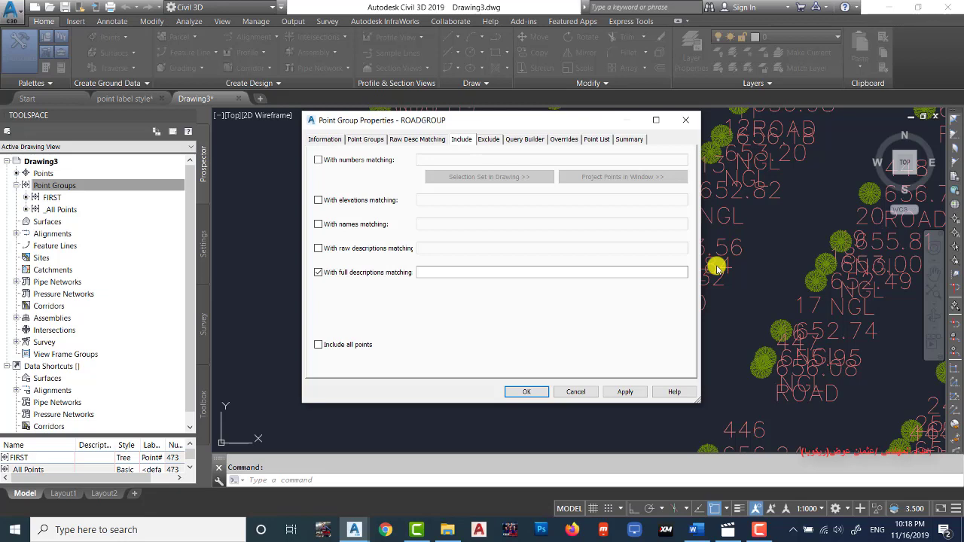
key("Tab")
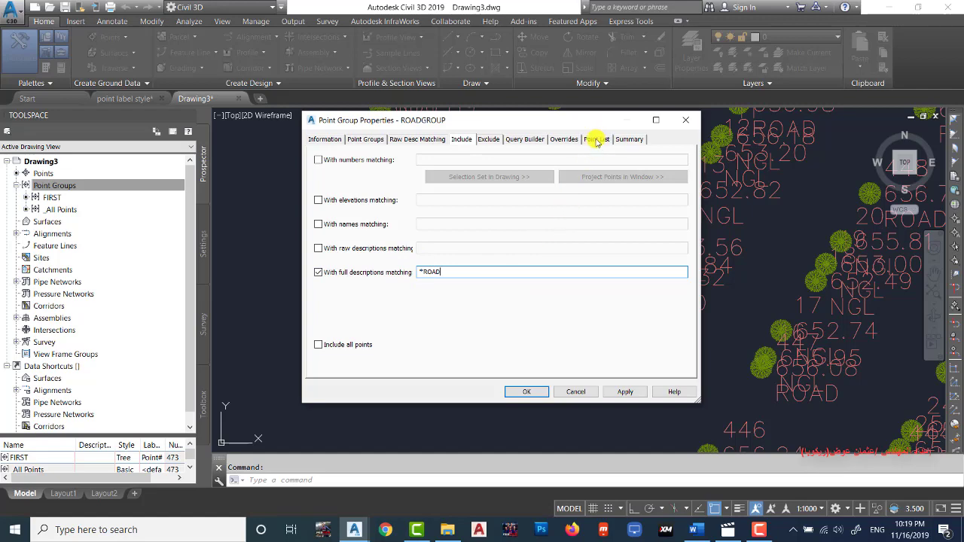
Scroll through ROADGROUP's Point List to review its 144 included ROAD points.
left_click(595, 139)
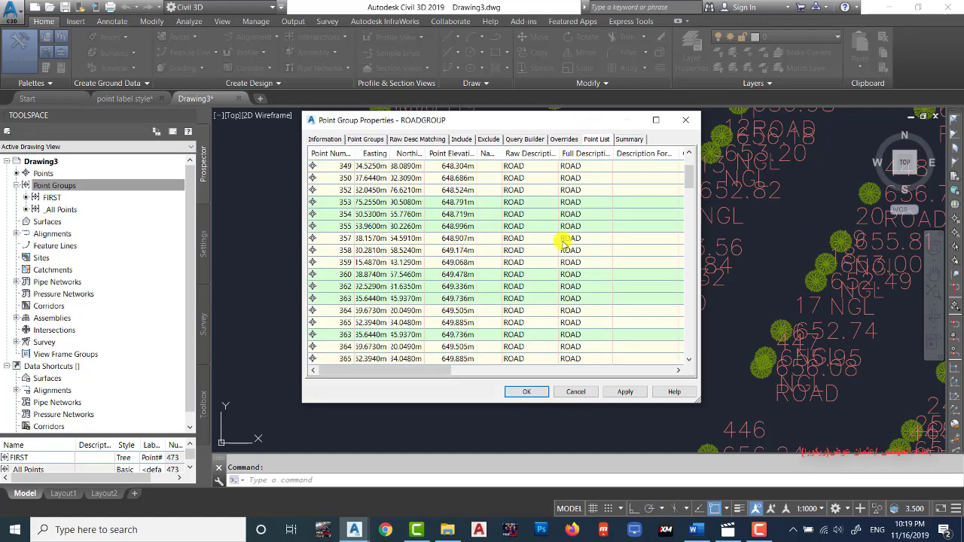
scroll(564, 241, "down", 4)
scroll(565, 253, "down", 4)
scroll(563, 279, "down", 4)
scroll(563, 281, "down", 4)
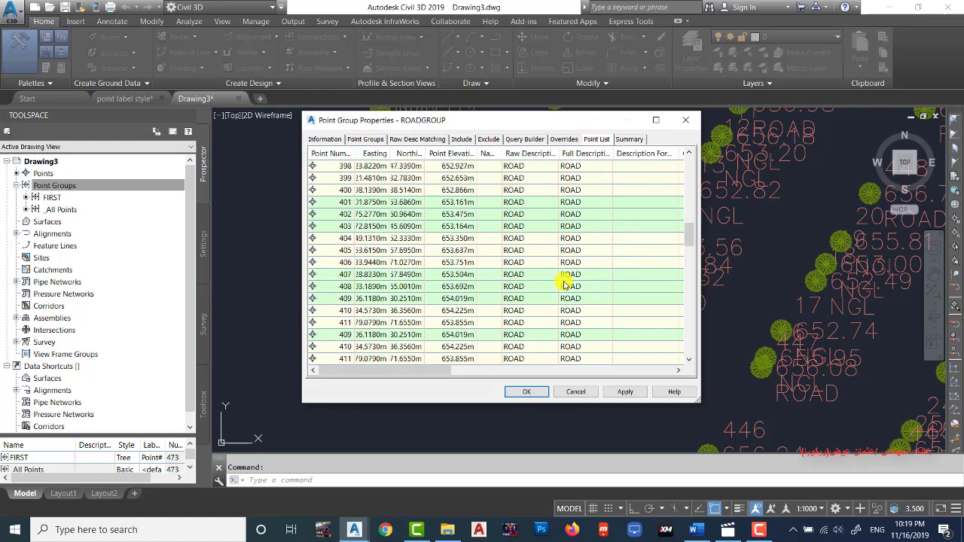
scroll(564, 284, "down", 5)
scroll(564, 280, "down", 6)
scroll(570, 286, "down", 5)
scroll(569, 283, "down", 6)
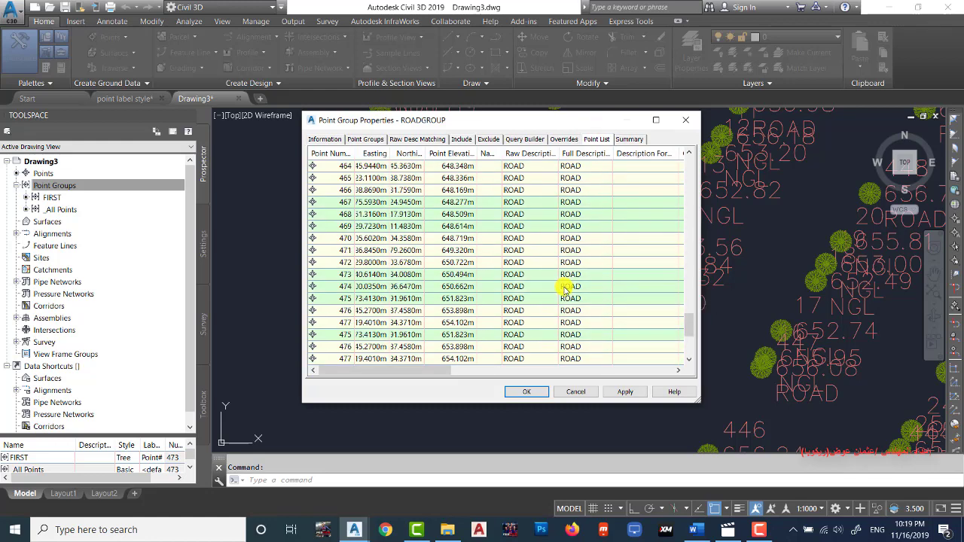
scroll(565, 290, "down", 4)
scroll(565, 291, "up", 6)
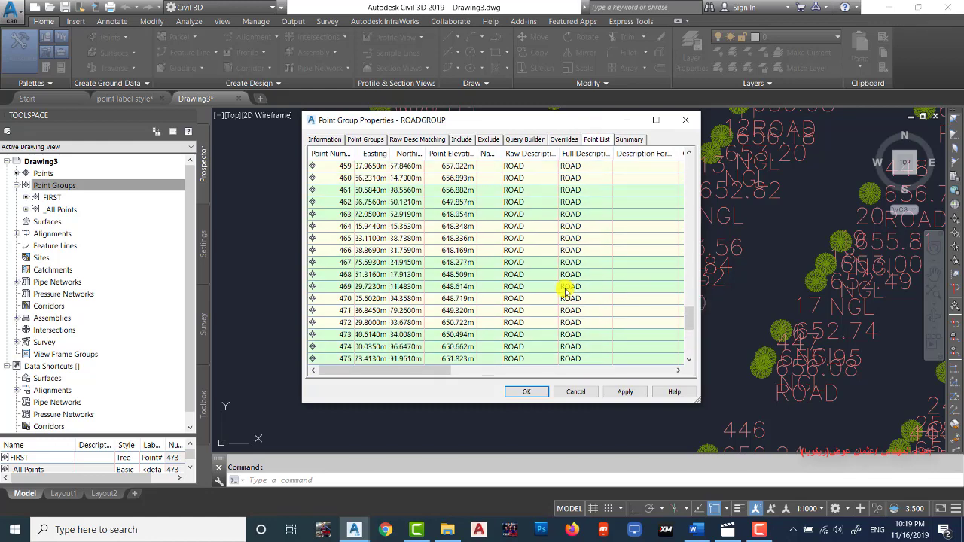
scroll(565, 284, "up", 7)
scroll(563, 277, "up", 7)
scroll(564, 302, "up", 7)
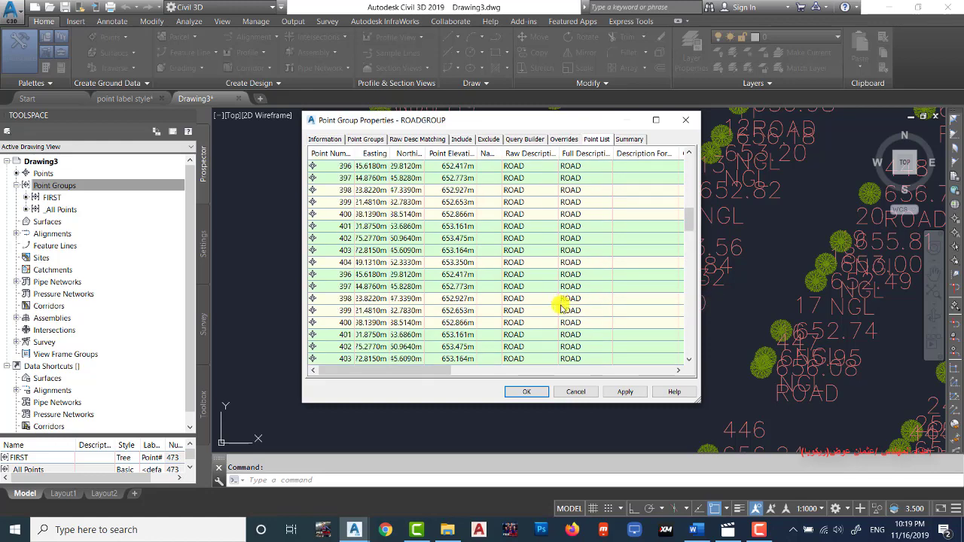
scroll(557, 316, "up", 6)
Accept ROADGROUP's properties and zoom around the drawing to inspect the labelled ROAD points.
left_click(527, 393)
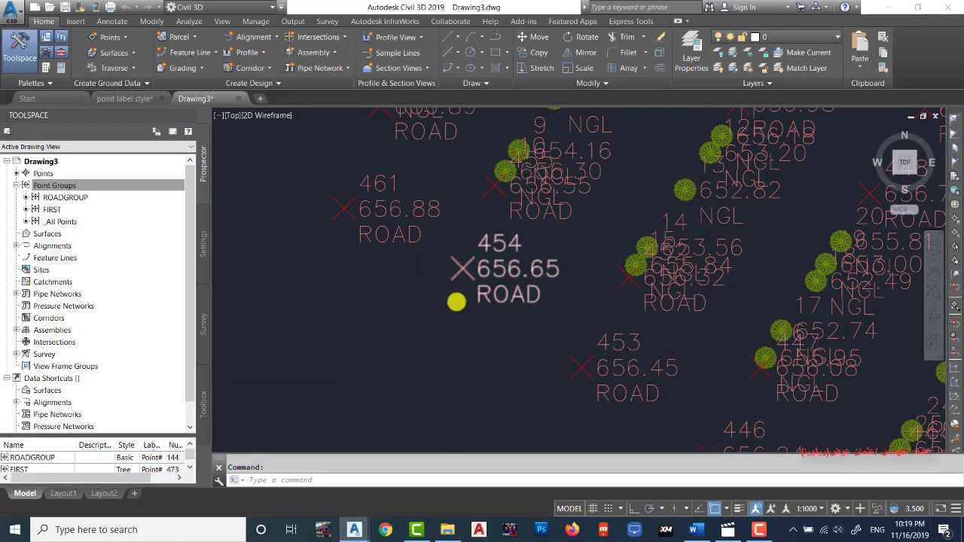
scroll(456, 296, "down", 5)
left_click(65, 188)
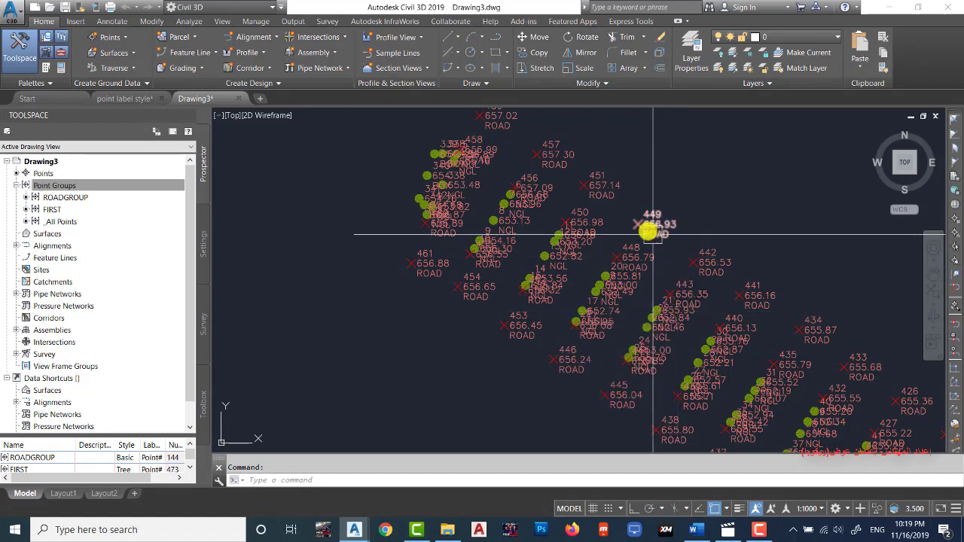
scroll(640, 220, "up", 2)
scroll(637, 224, "up", 2)
scroll(637, 224, "up", 2)
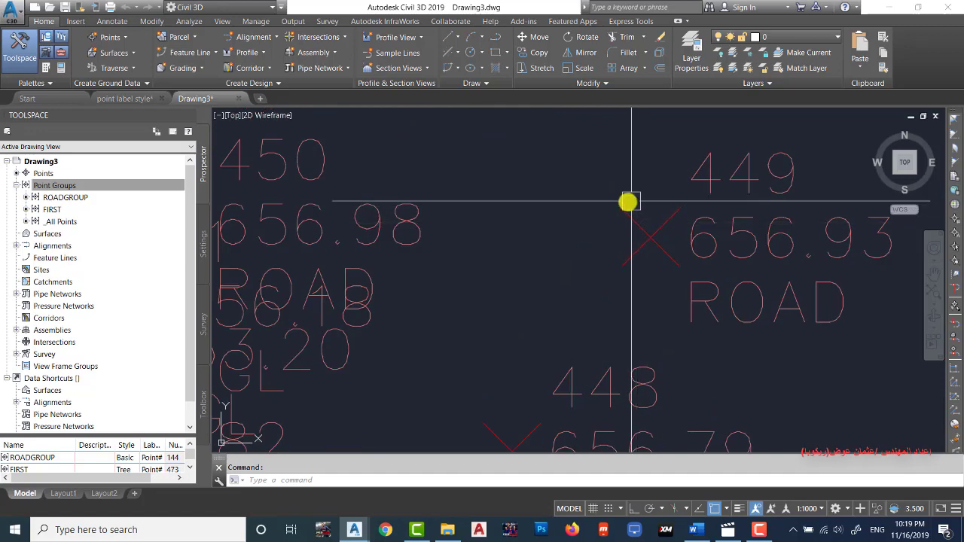
scroll(633, 213, "down", 4)
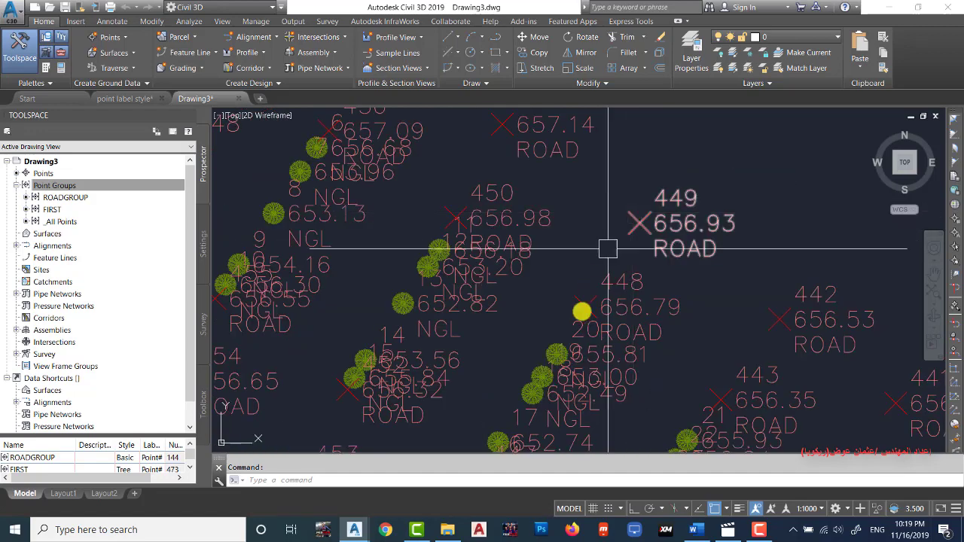
Edit ROADGROUP's Basic point style to add a circle around the X marker.
left_click(75, 199)
right_click(76, 200)
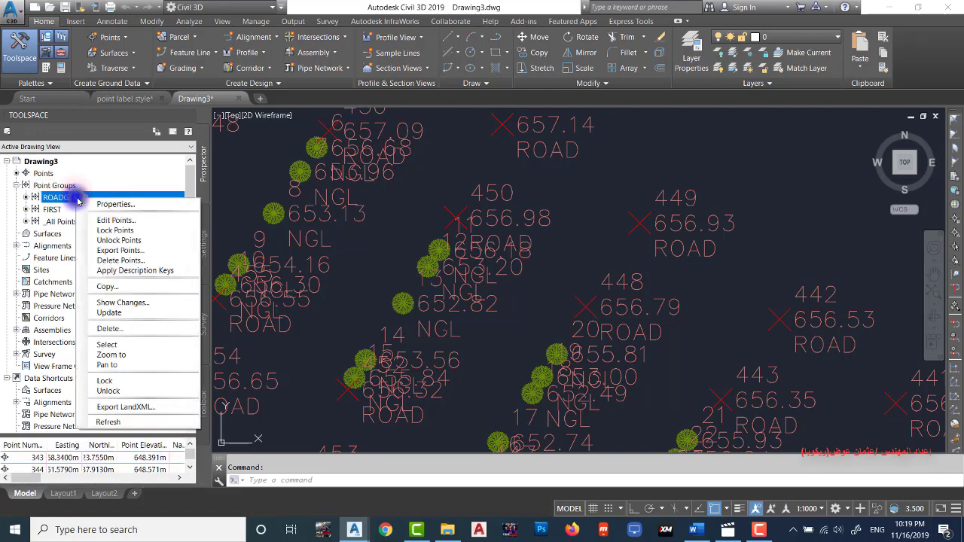
left_click(136, 204)
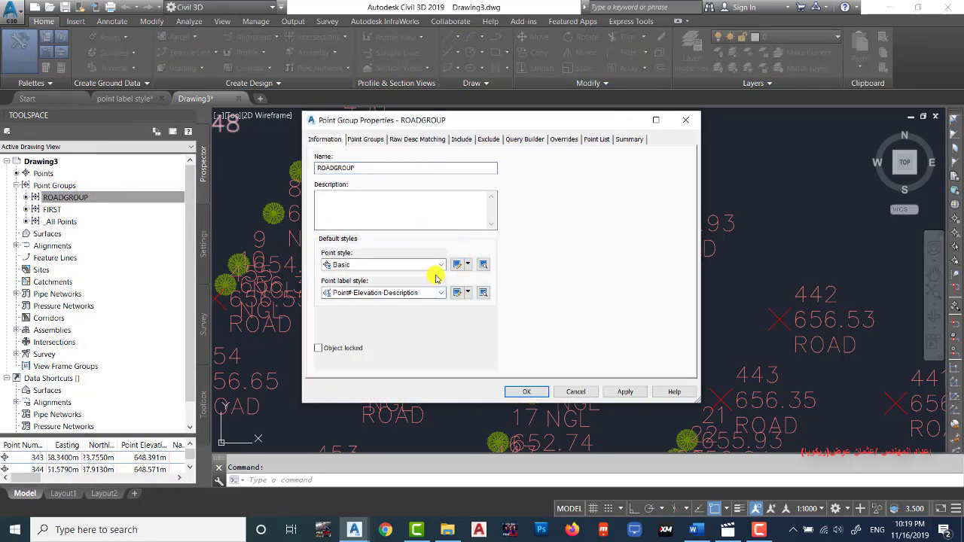
left_click(457, 266)
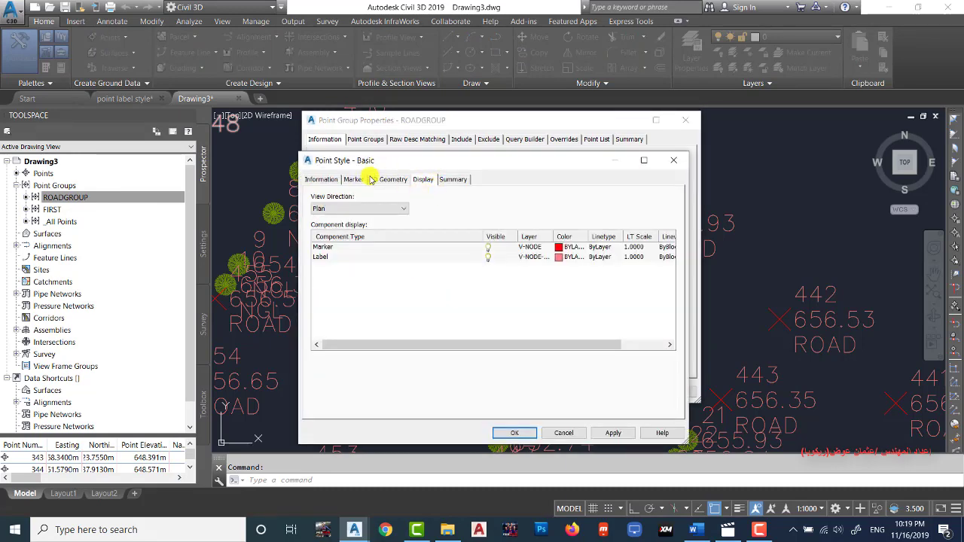
left_click(354, 180)
left_click(473, 249)
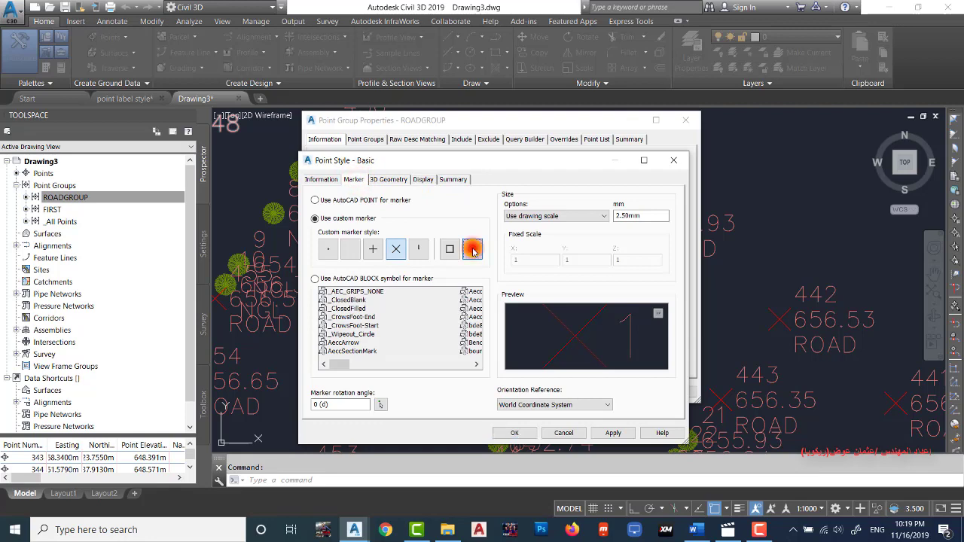
left_click(395, 249)
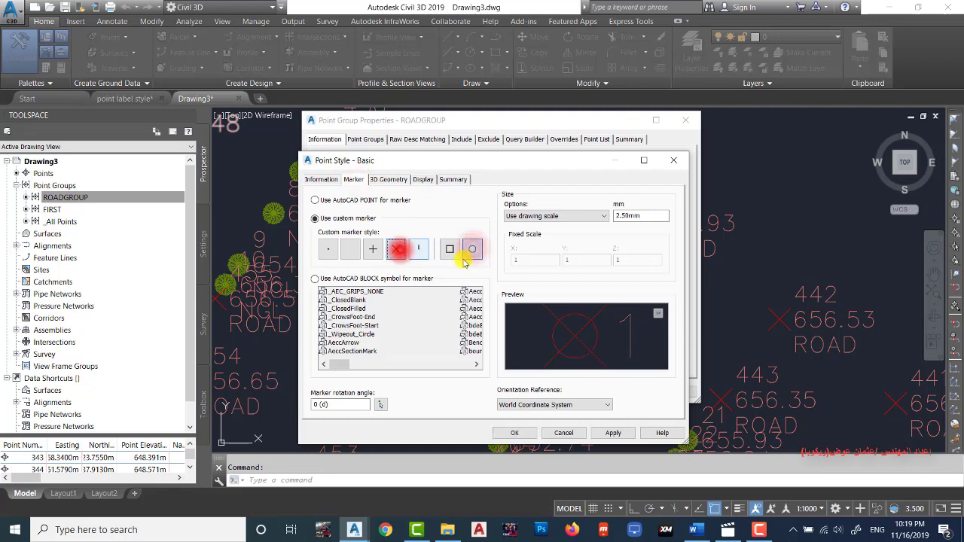
Set the Basic style's marker colour to blue and apply it to ROADGROUP.
left_click(422, 180)
left_click(561, 248)
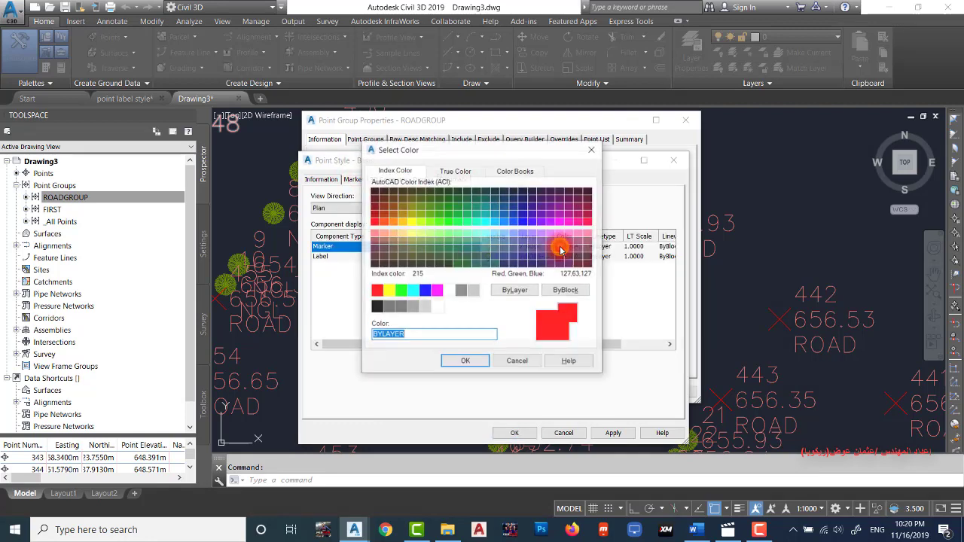
left_click(425, 290)
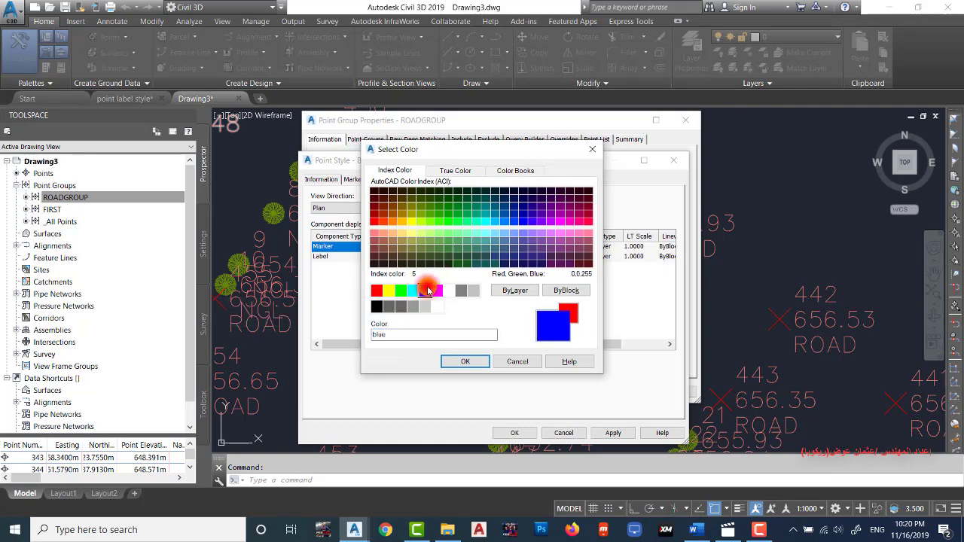
left_click(464, 362)
left_click(516, 431)
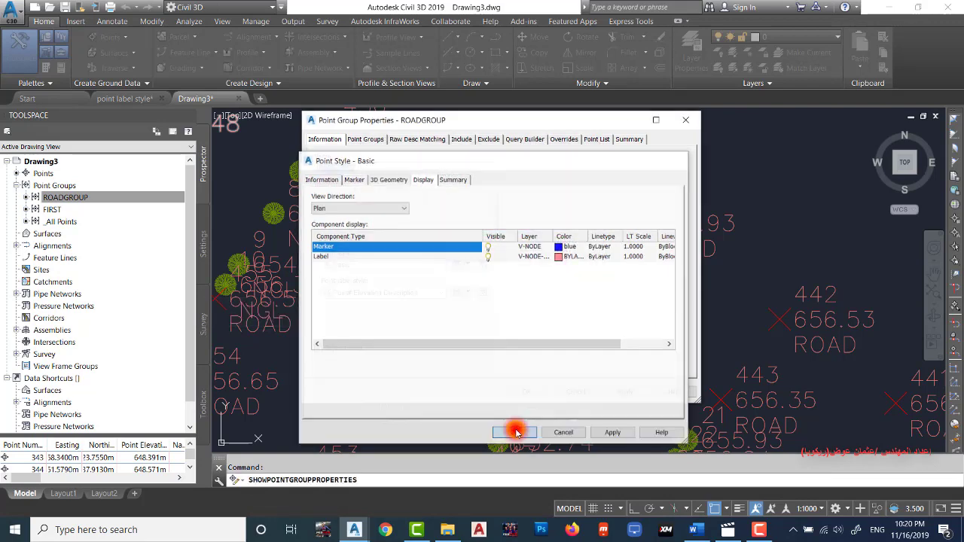
left_click(536, 391)
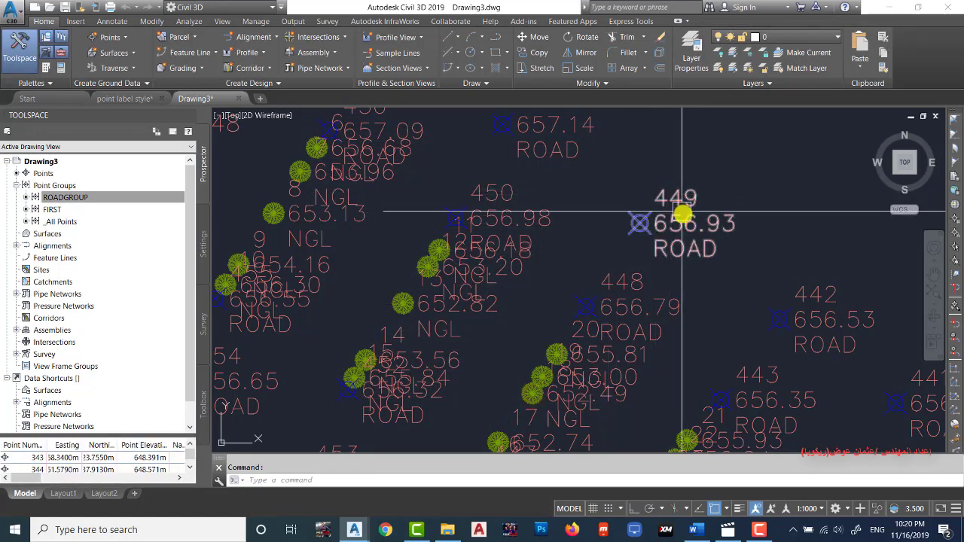
scroll(602, 252, "down", 2)
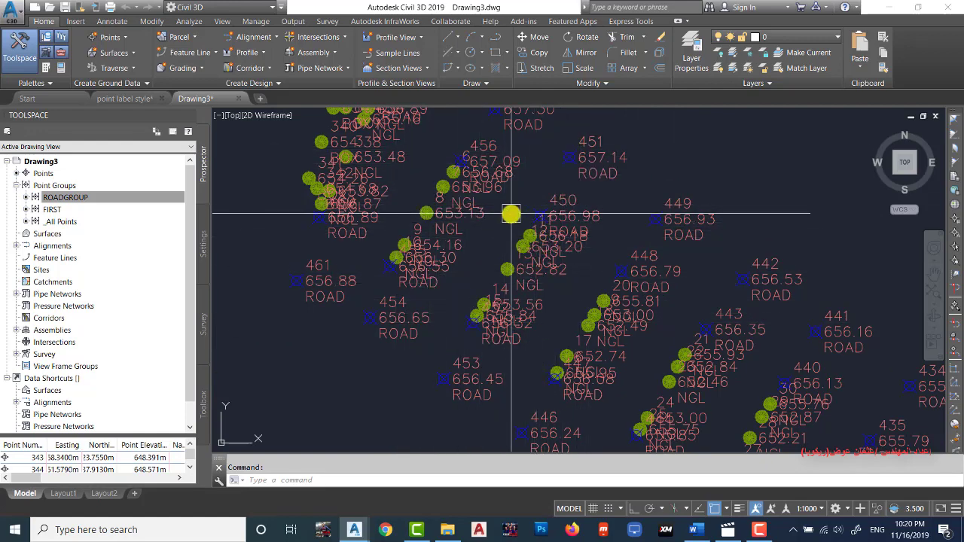
scroll(595, 158, "up", 2)
scroll(659, 181, "up", 2)
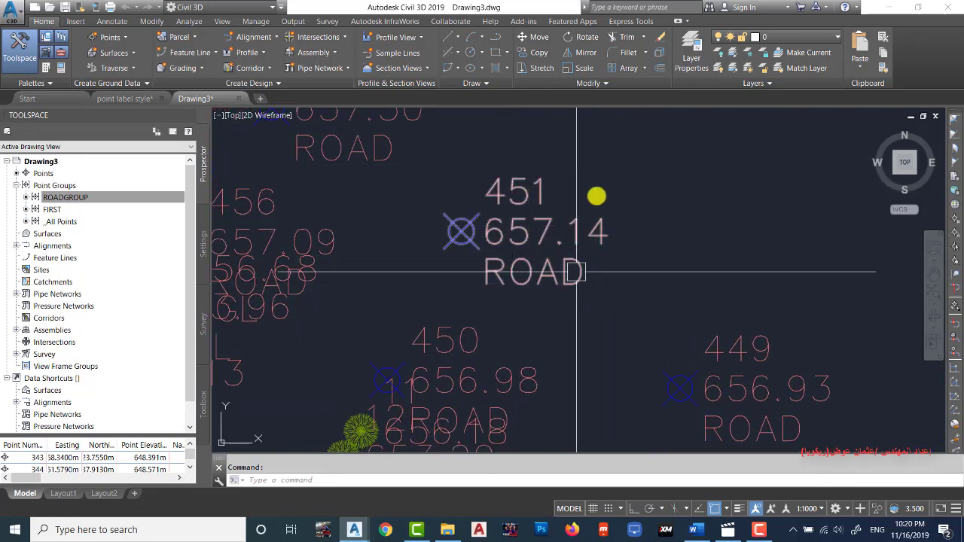
left_click(110, 197)
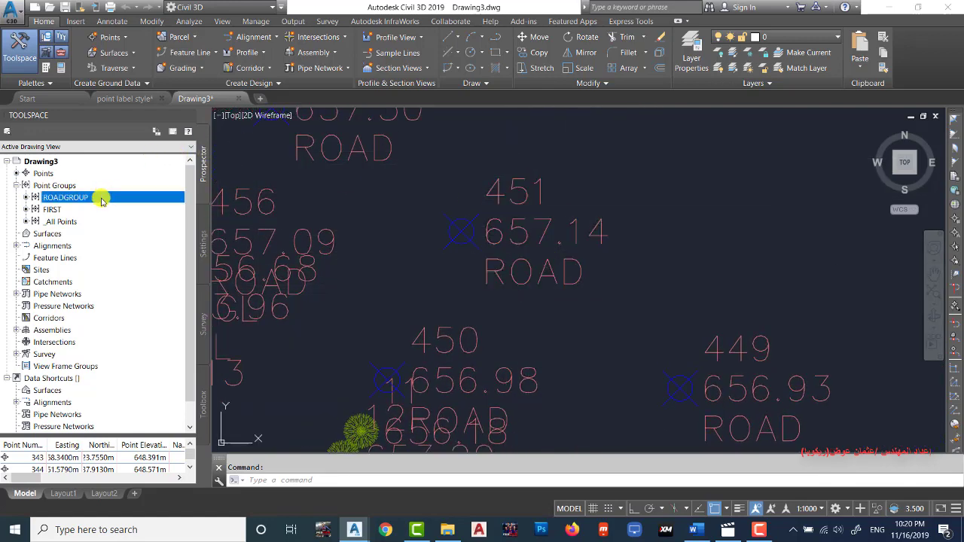
In ROADGROUP's properties, change the point label style from Point# Elevation Description to Northing and Easting.
right_click(102, 200)
left_click(143, 206)
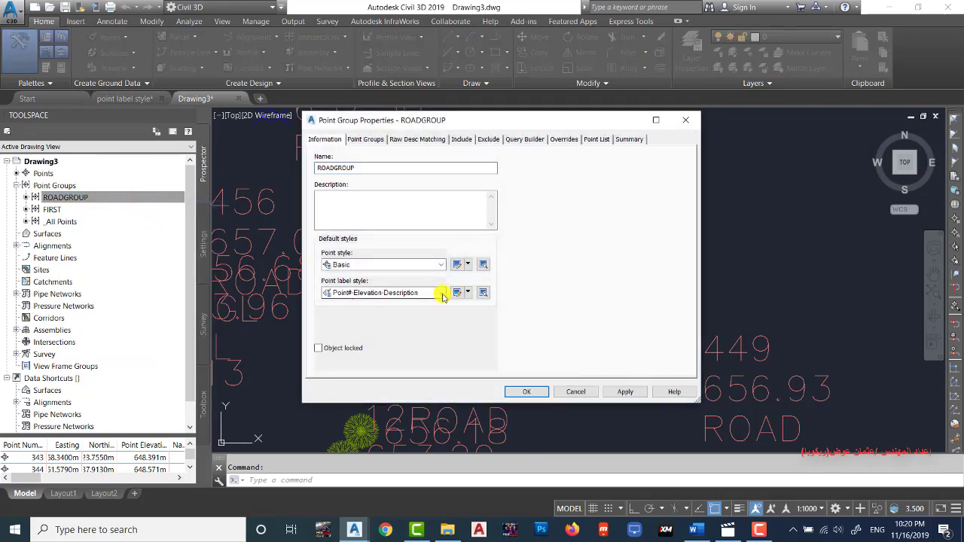
left_click(443, 293)
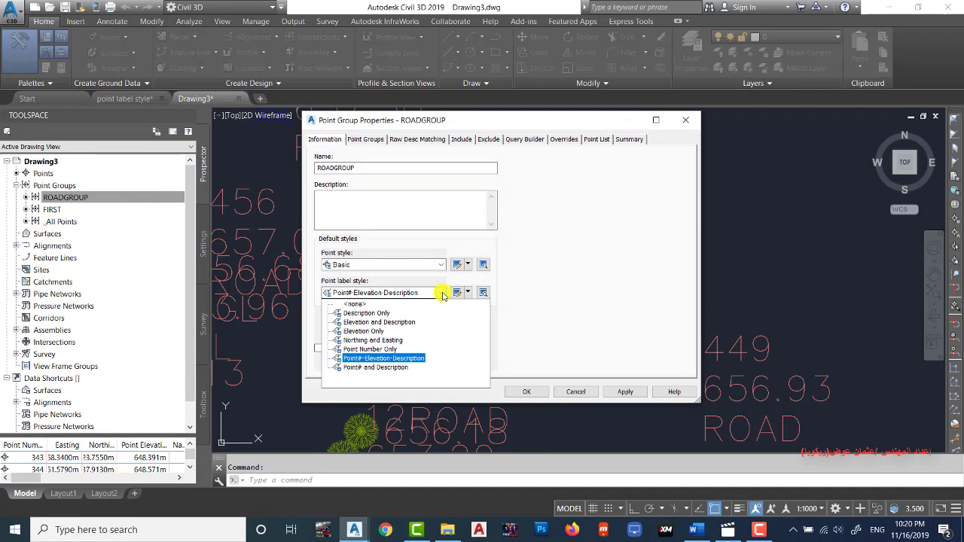
left_click(392, 344)
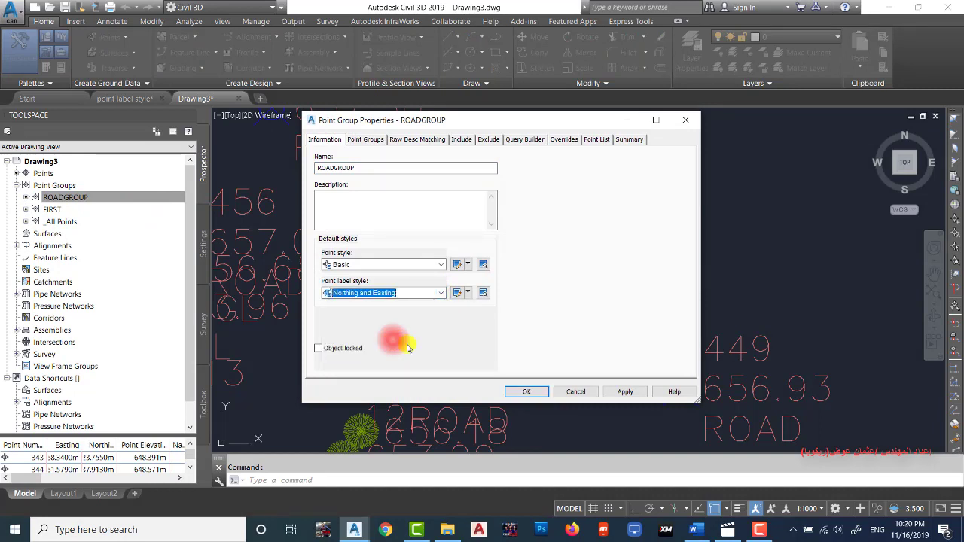
Apply the Northing and Easting labels, zoom around to verify ROAD points, then select Point Groups.
left_click(526, 392)
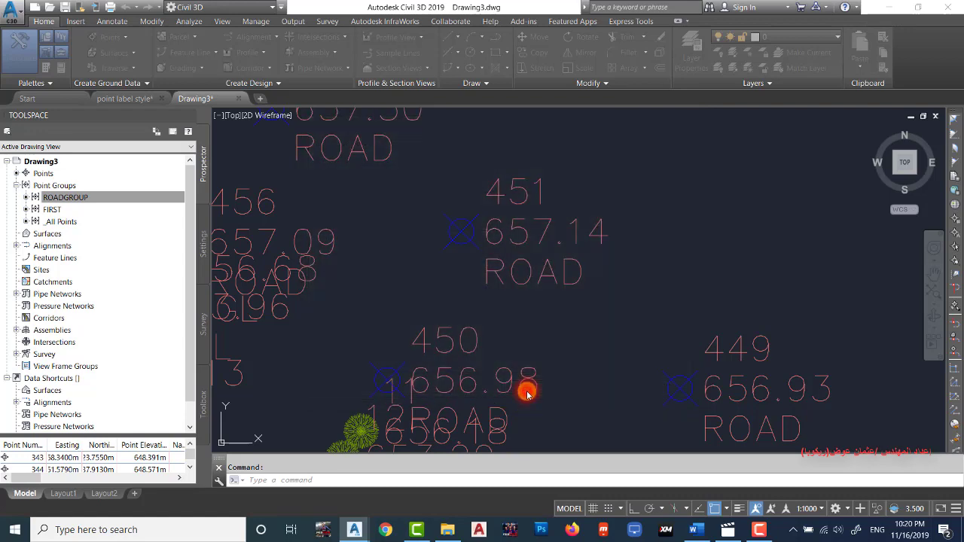
scroll(603, 213, "down", 2)
scroll(612, 205, "down", 5)
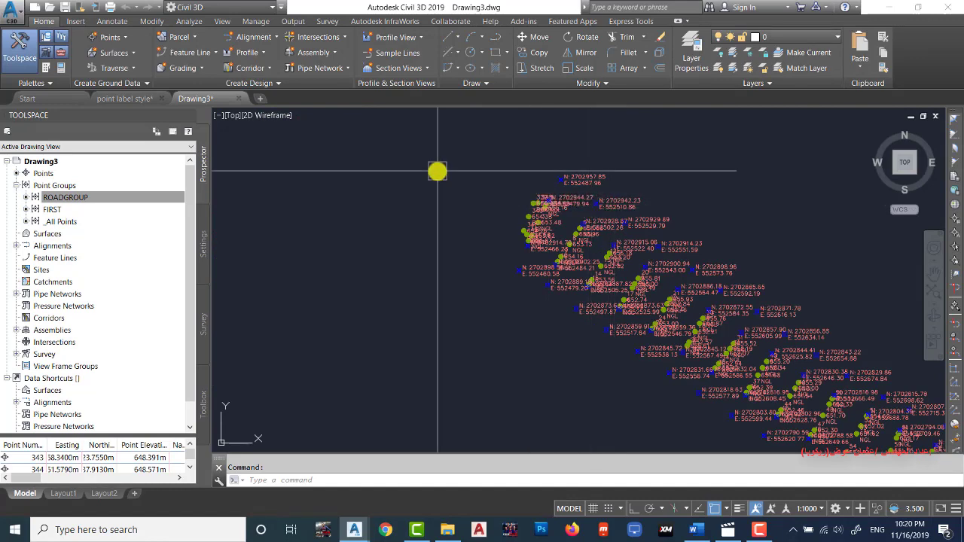
scroll(412, 129, "down", 2)
scroll(413, 129, "down", 3)
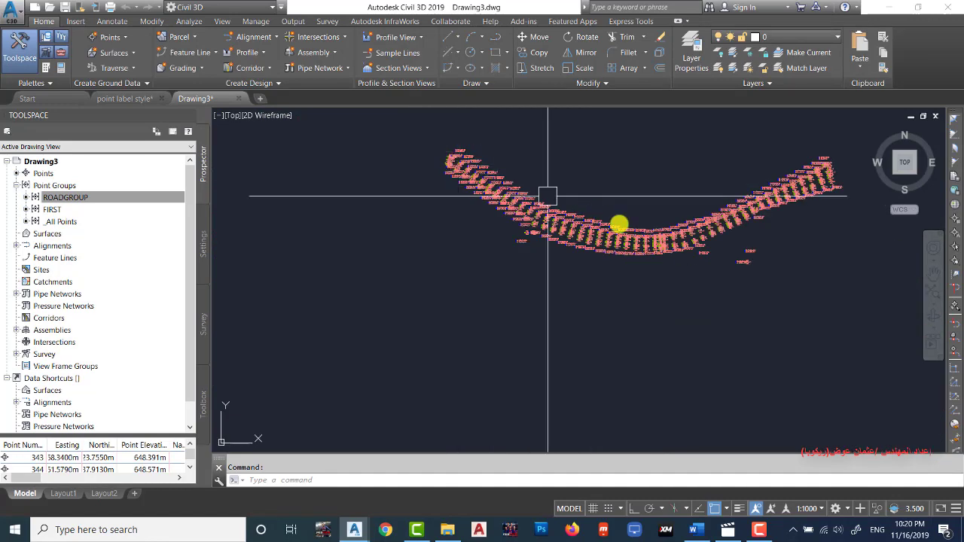
scroll(689, 282, "up", 5)
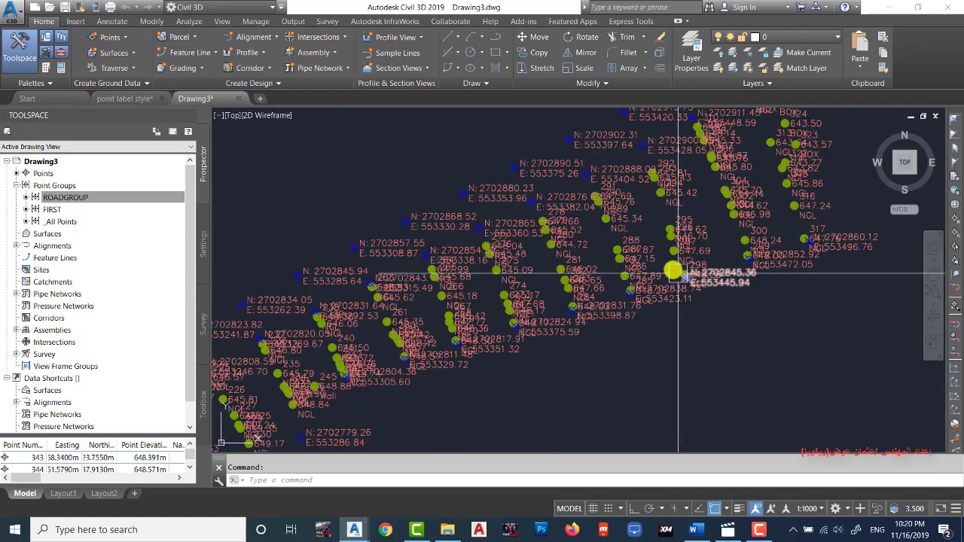
scroll(760, 194, "down", 5)
scroll(762, 182, "up", 5)
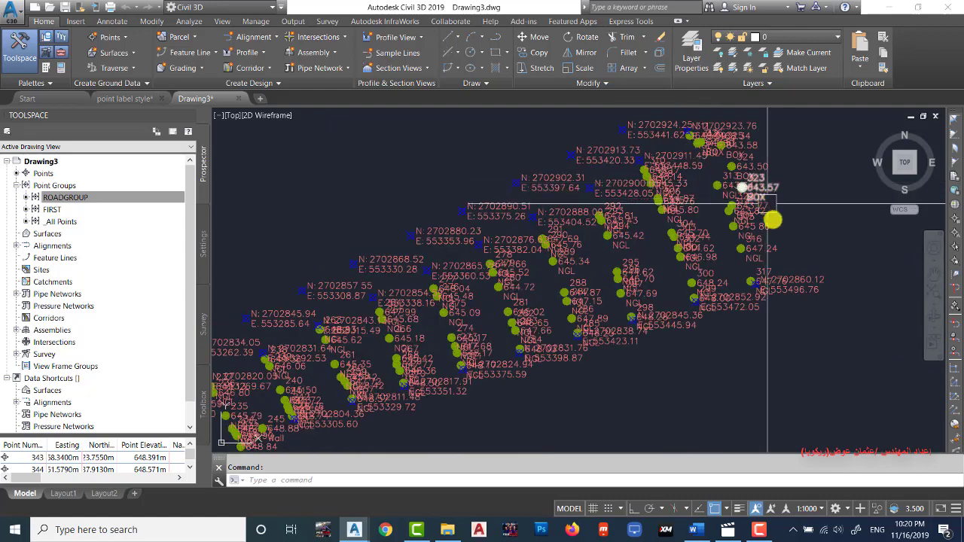
scroll(764, 196, "down", 5)
scroll(768, 211, "up", 1)
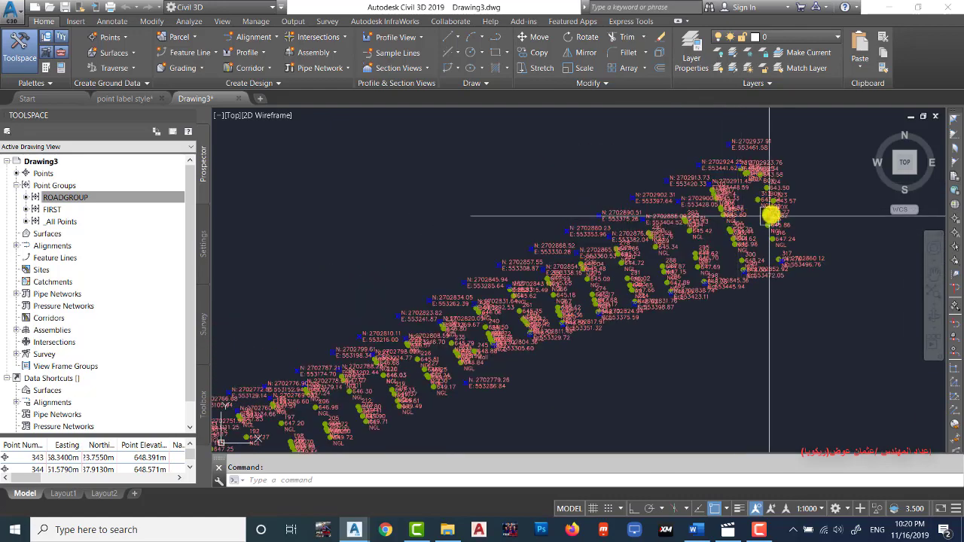
scroll(678, 276, "up", 2)
scroll(678, 278, "up", 2)
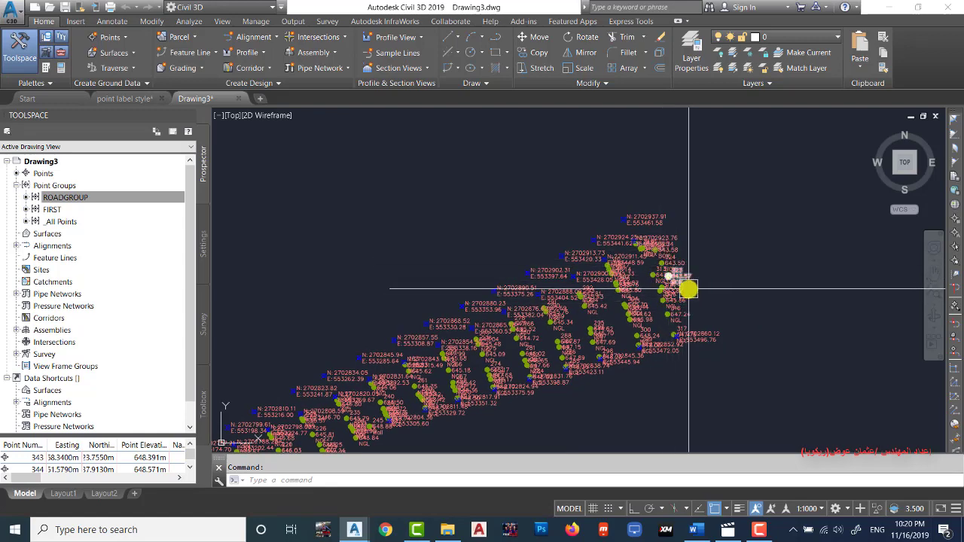
left_click(52, 185)
Create a new point group named BOXGROUP and bring up its Exclude criteria.
right_click(55, 185)
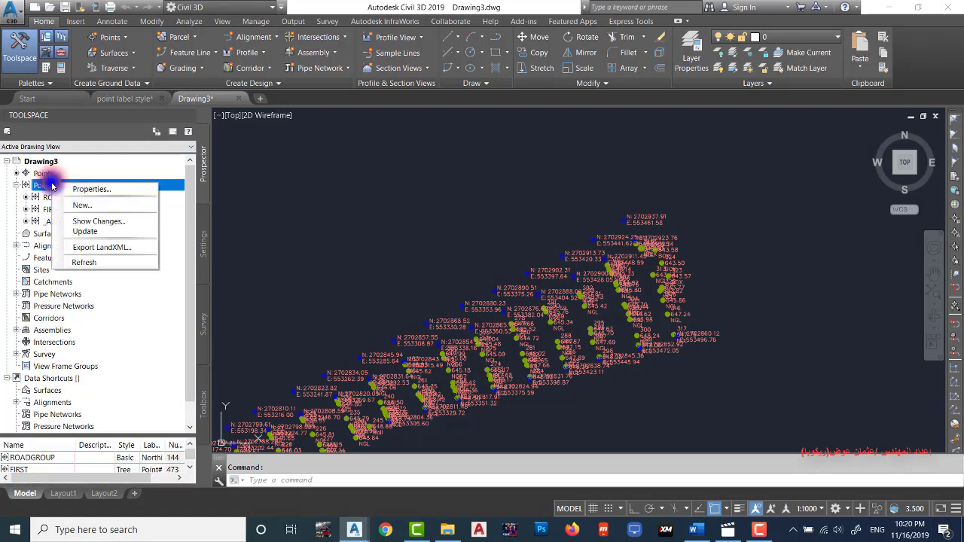
left_click(115, 204)
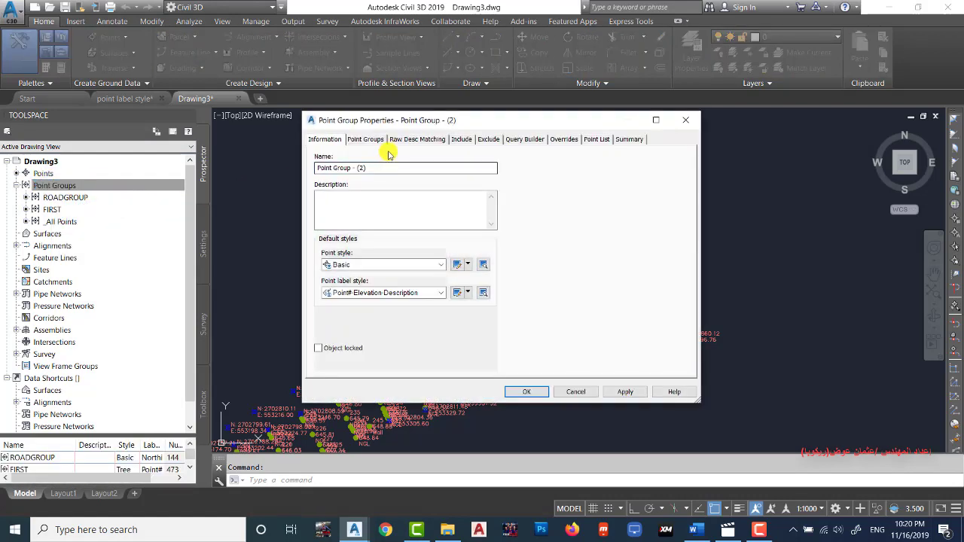
double_click(392, 168)
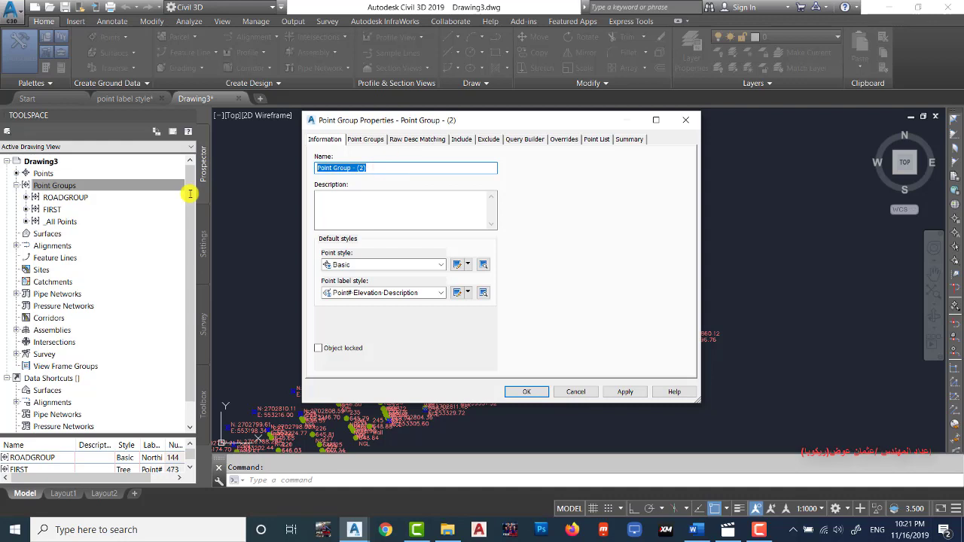
type("BC")
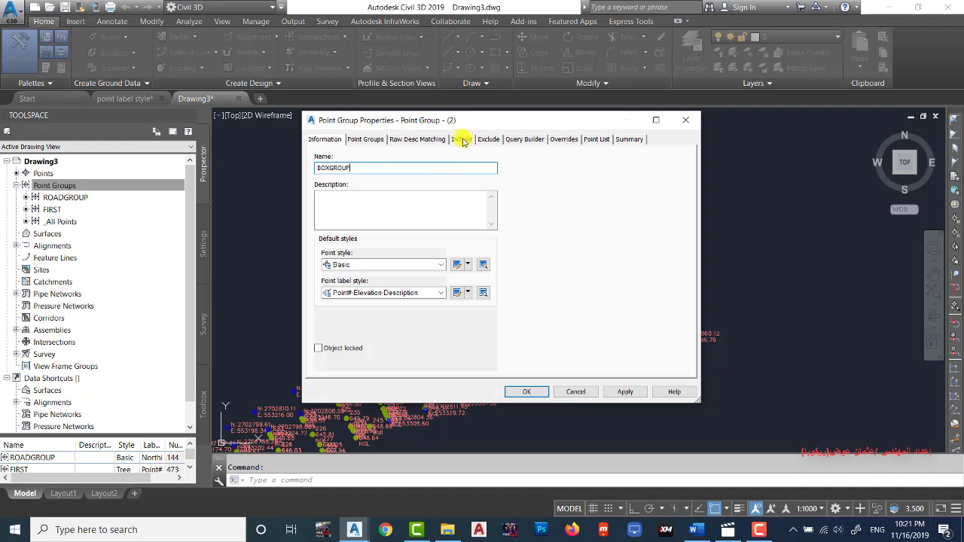
left_click(488, 139)
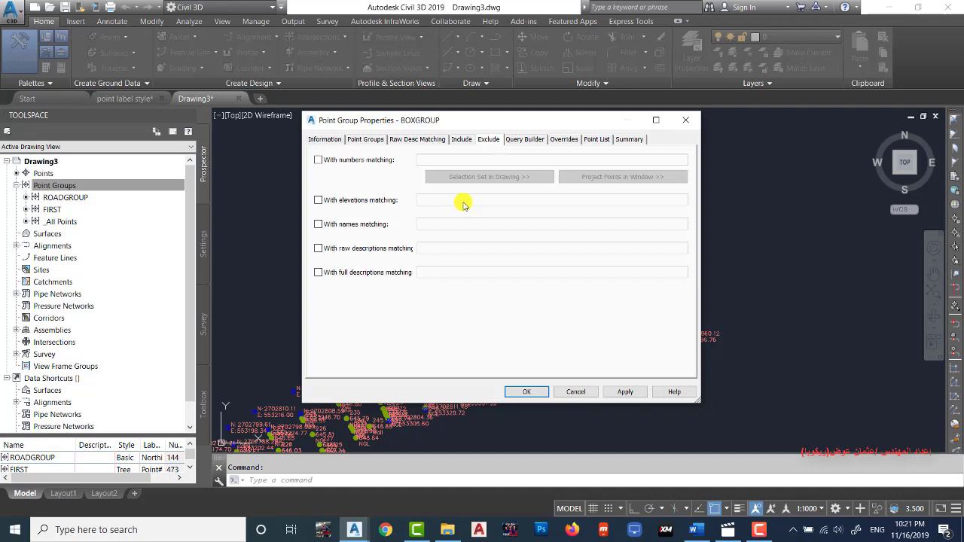
Exclude points whose full descriptions match WALL, ROAD and NGL, then preview the point list.
left_click(317, 272)
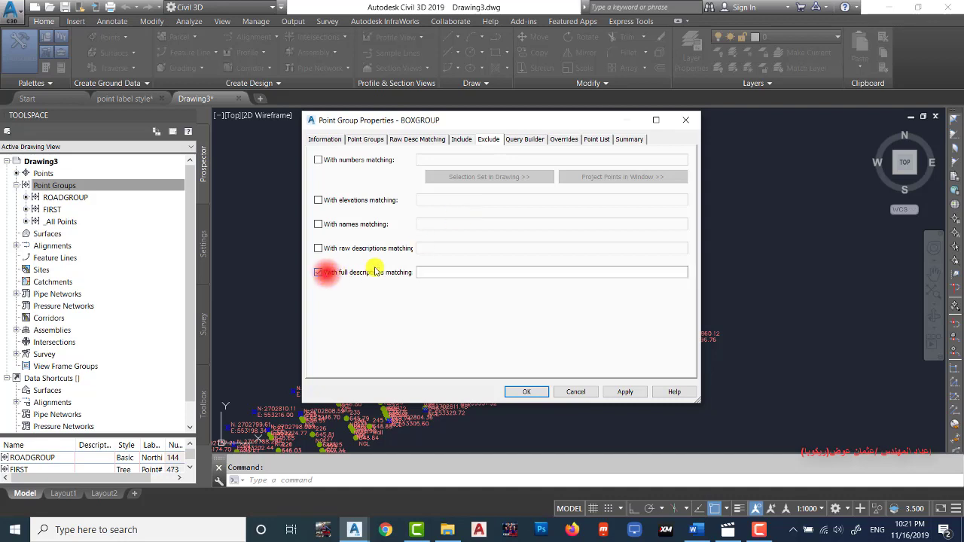
left_click(430, 272)
type("WALL,")
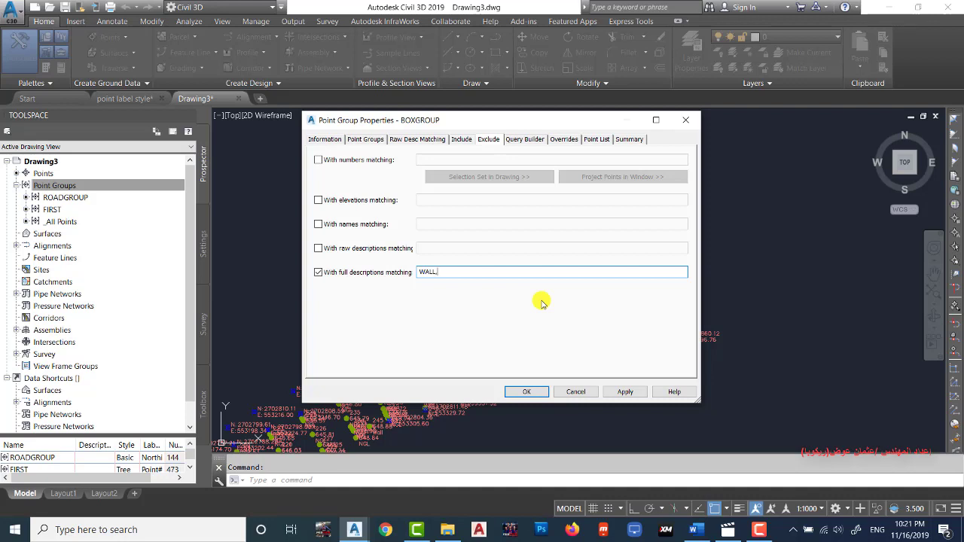
type("ROAD,NGL")
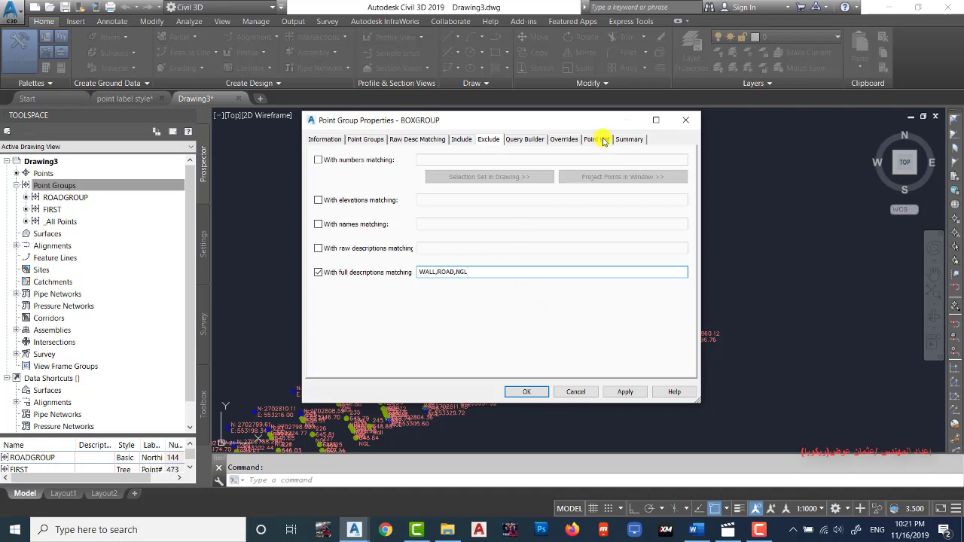
left_click(596, 140)
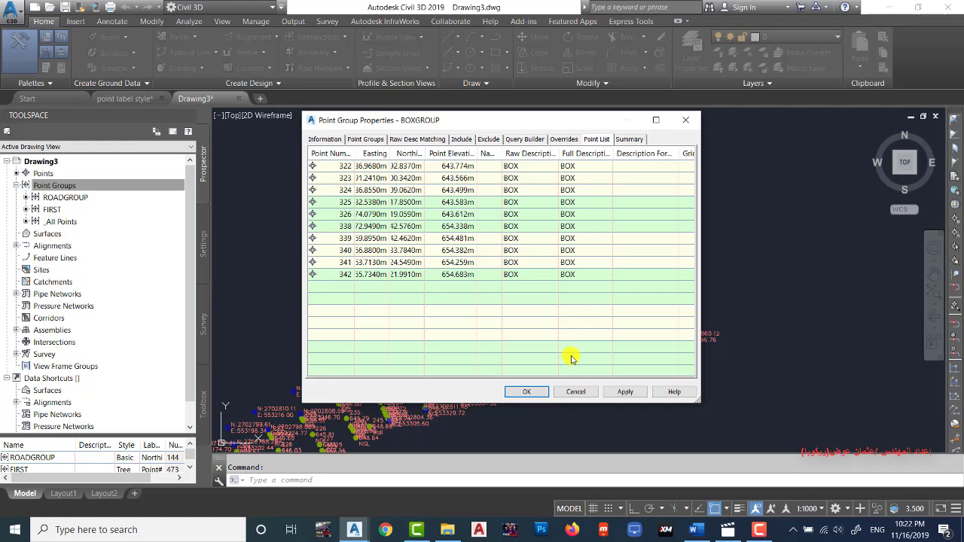
left_click(493, 141)
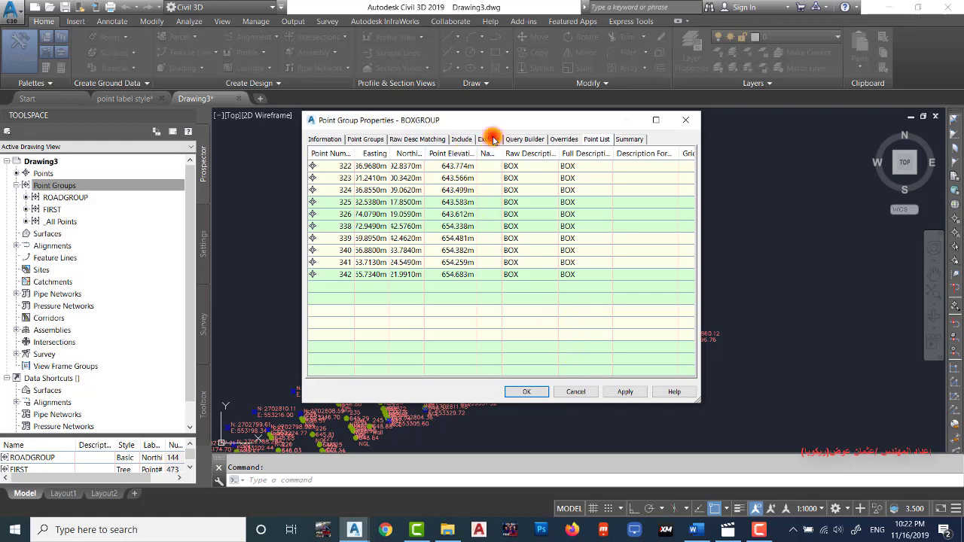
Correct the excluded descriptions, confirm only the 10 BOX points remain, and create BOXGROUP.
left_click(471, 271)
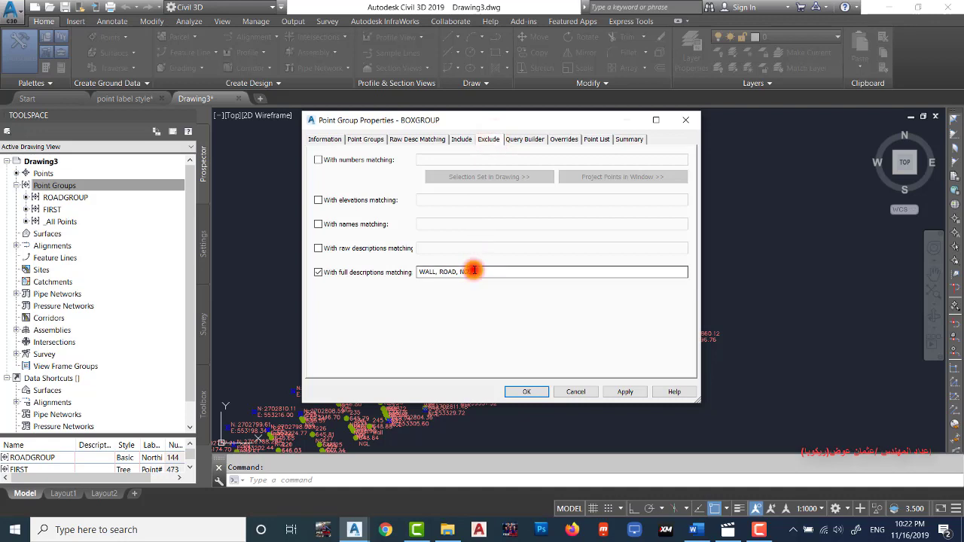
left_click_drag(473, 271, 456, 272)
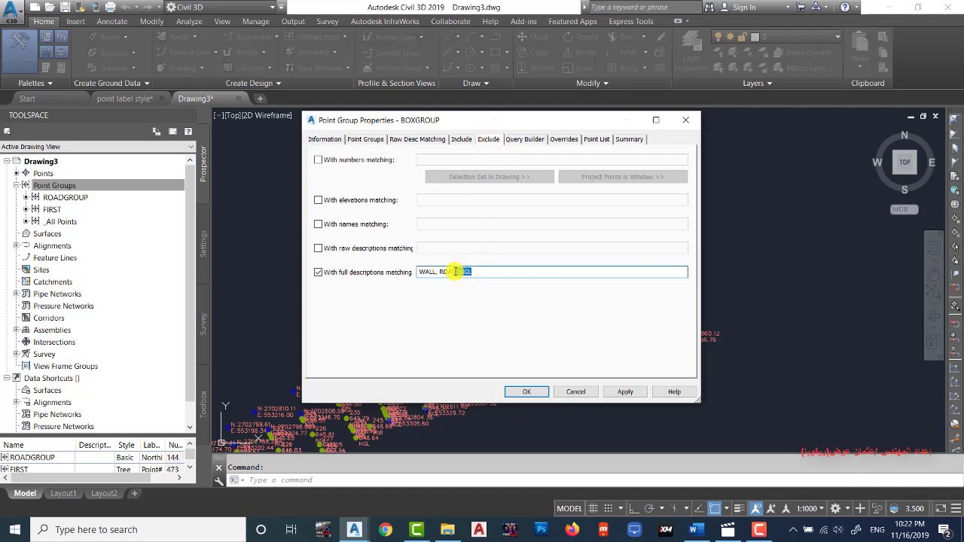
key("BackSpace")
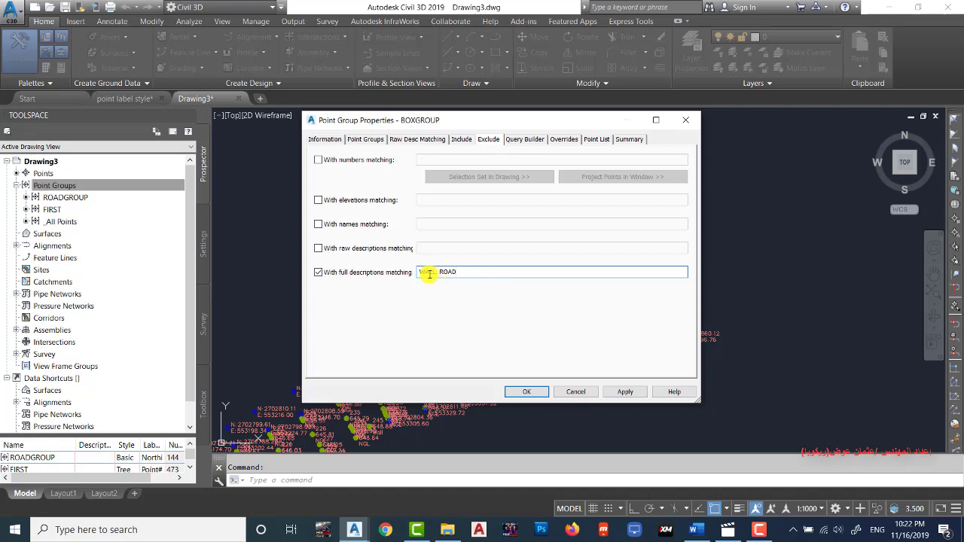
left_click(454, 272)
type(",NGL")
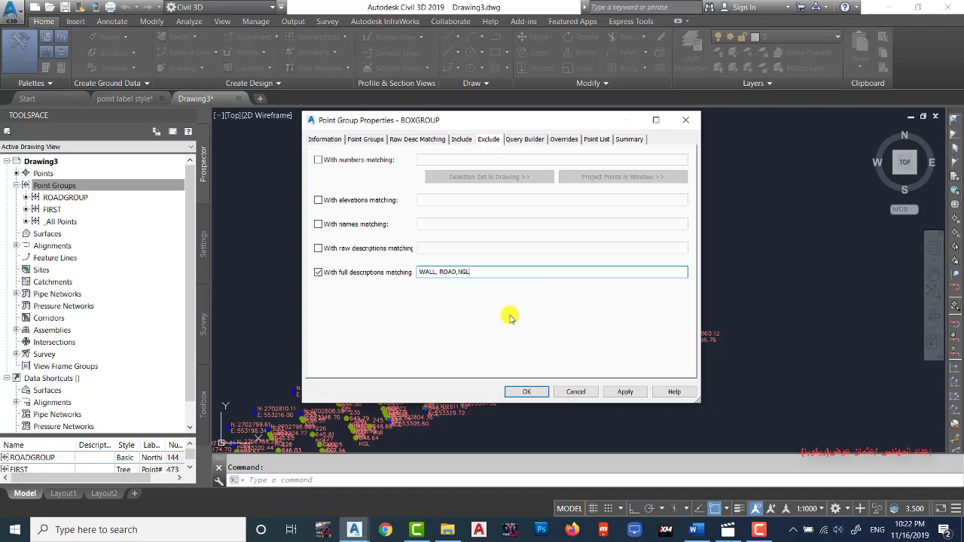
left_click(595, 141)
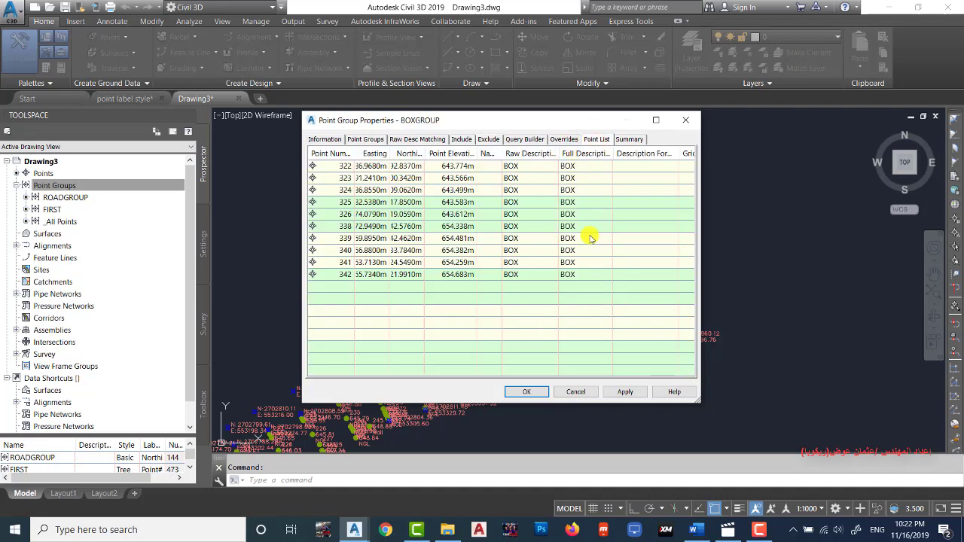
left_click(520, 392)
scroll(675, 259, "up", 5)
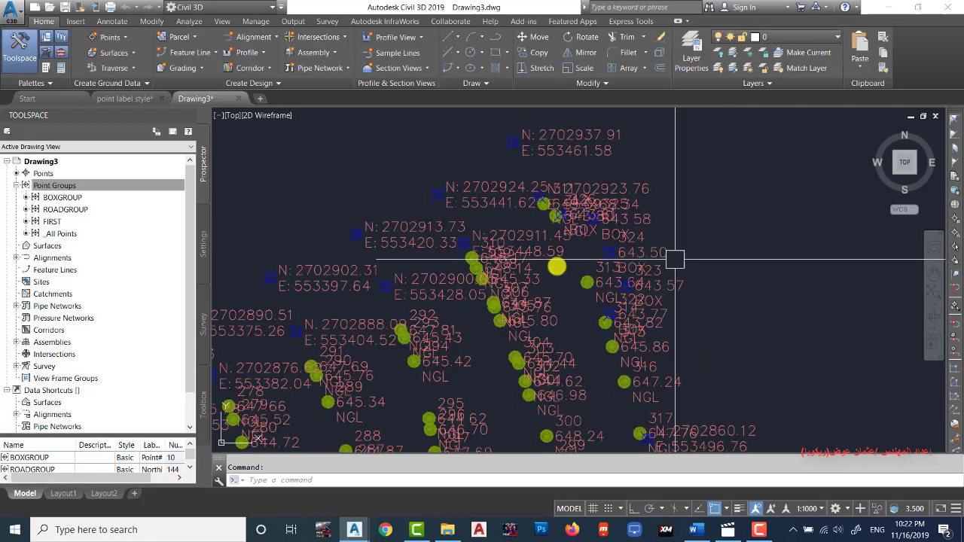
left_click(47, 186)
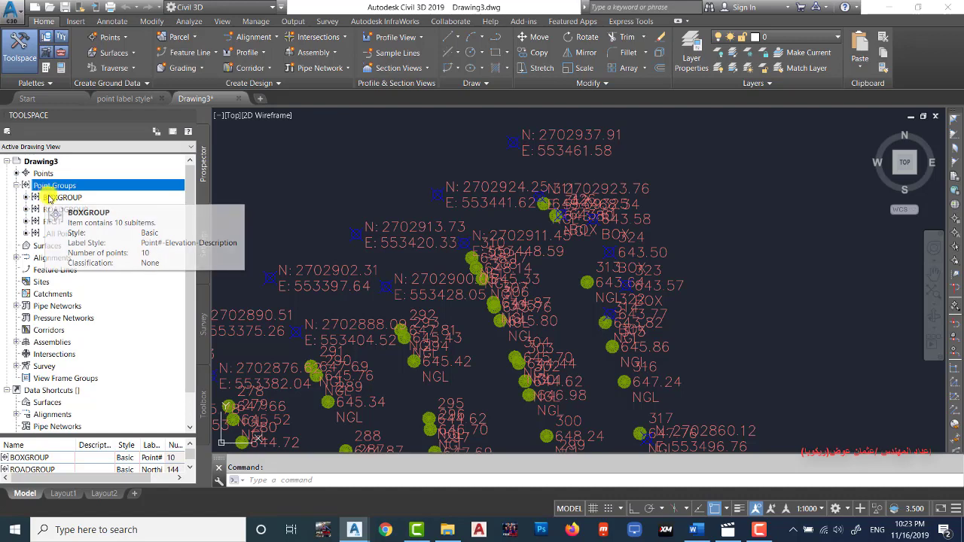
left_click(57, 199)
Change BOXGROUP's point style to Drill Hole in its properties.
right_click(58, 200)
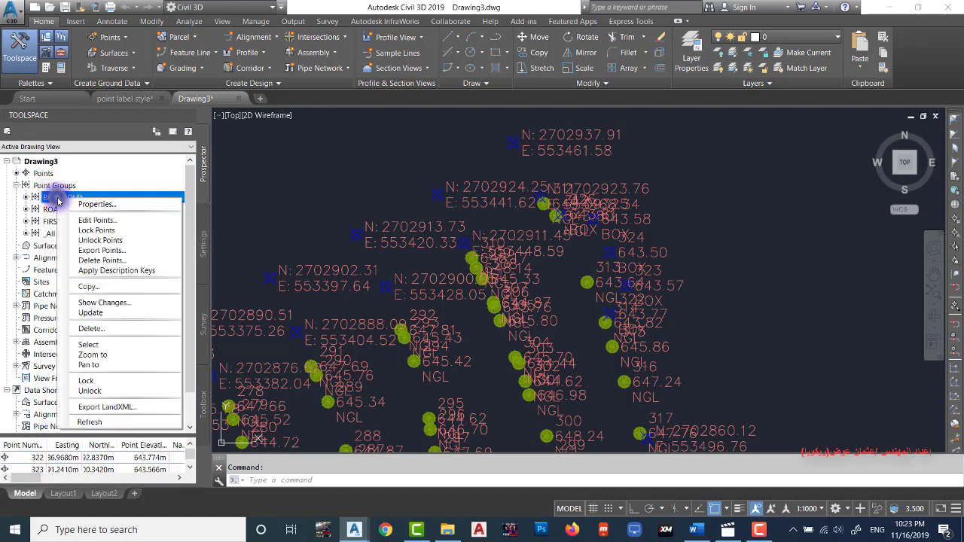
left_click(97, 205)
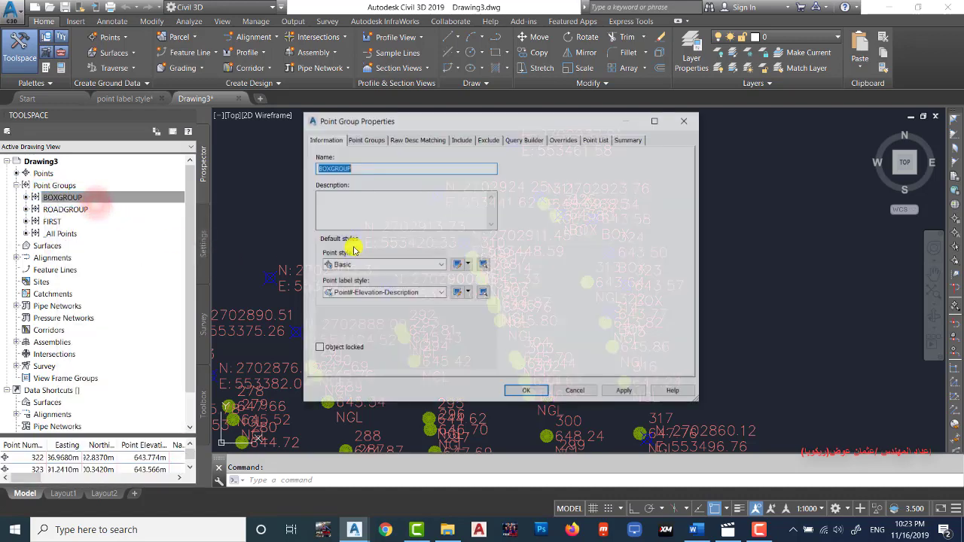
left_click(440, 265)
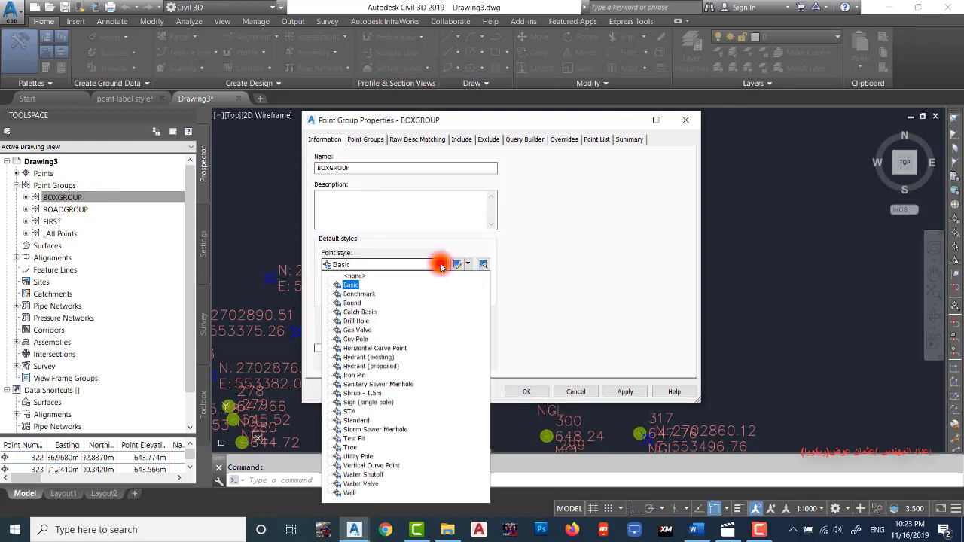
left_click(366, 321)
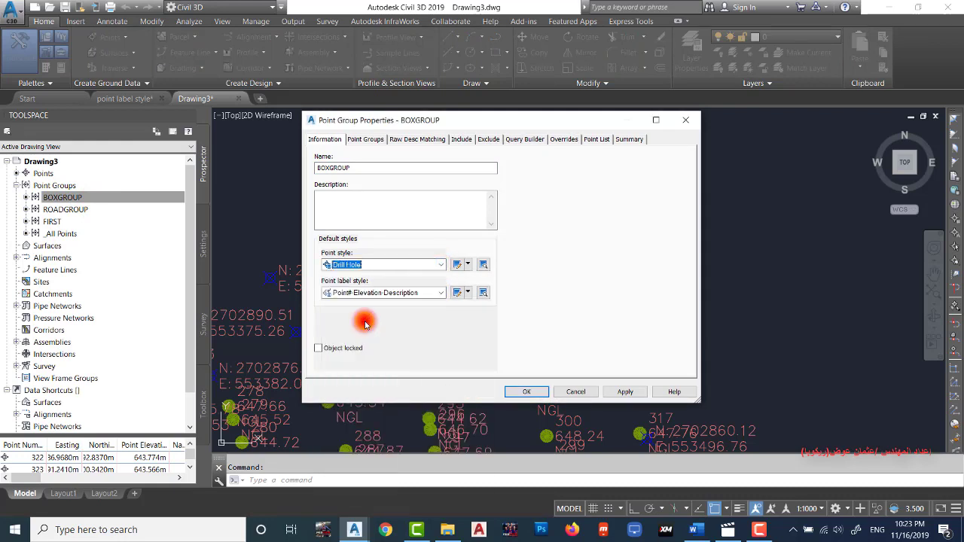
left_click(525, 391)
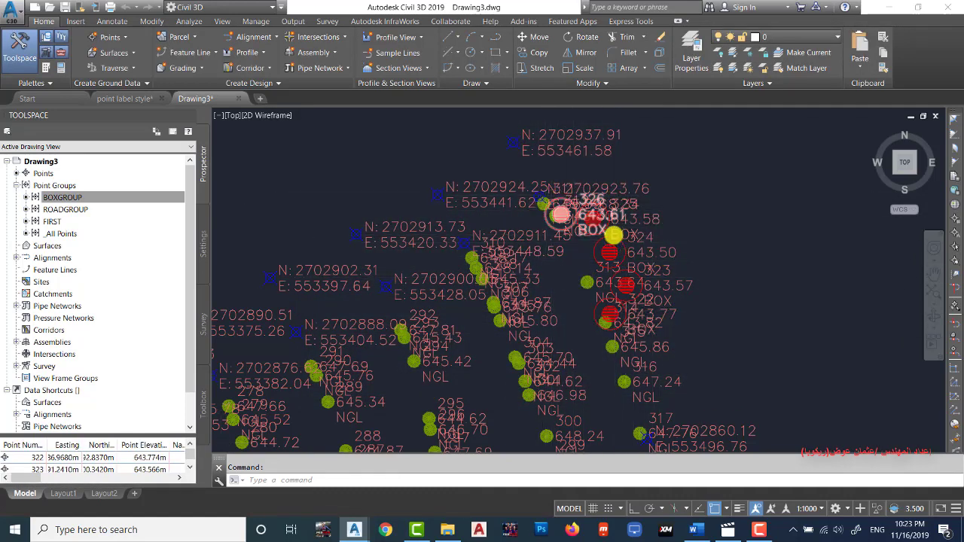
scroll(614, 236, "up", 4)
scroll(614, 236, "down", 2)
scroll(627, 237, "down", 1)
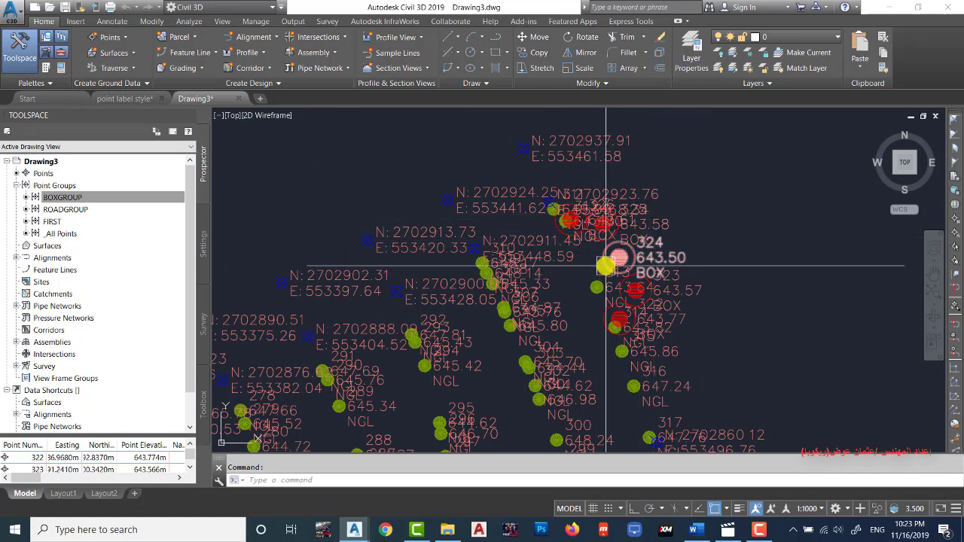
scroll(682, 249, "down", 5)
scroll(689, 250, "down", 2)
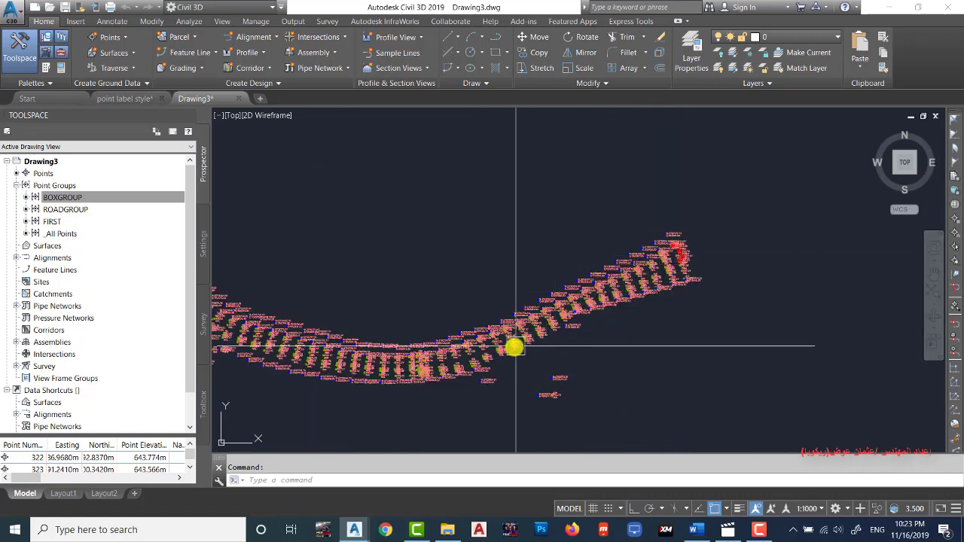
middle_click_drag(548, 378, 723, 295)
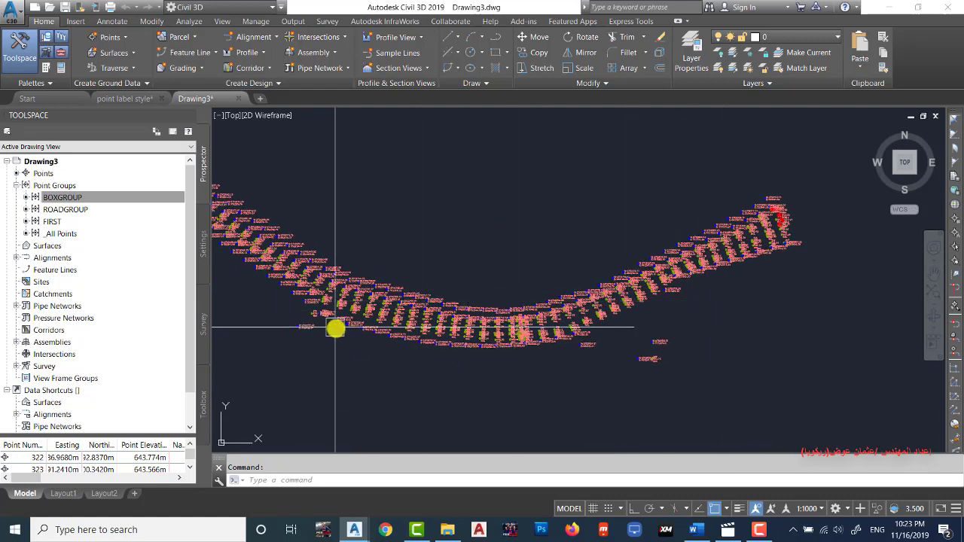
middle_click_drag(339, 326, 437, 288)
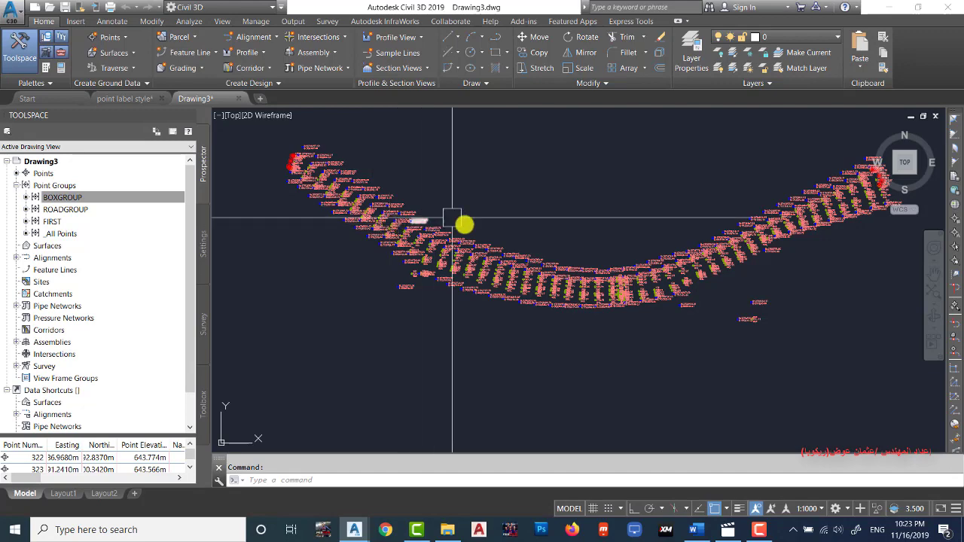
scroll(489, 221, "down", 5)
scroll(497, 241, "down", 1)
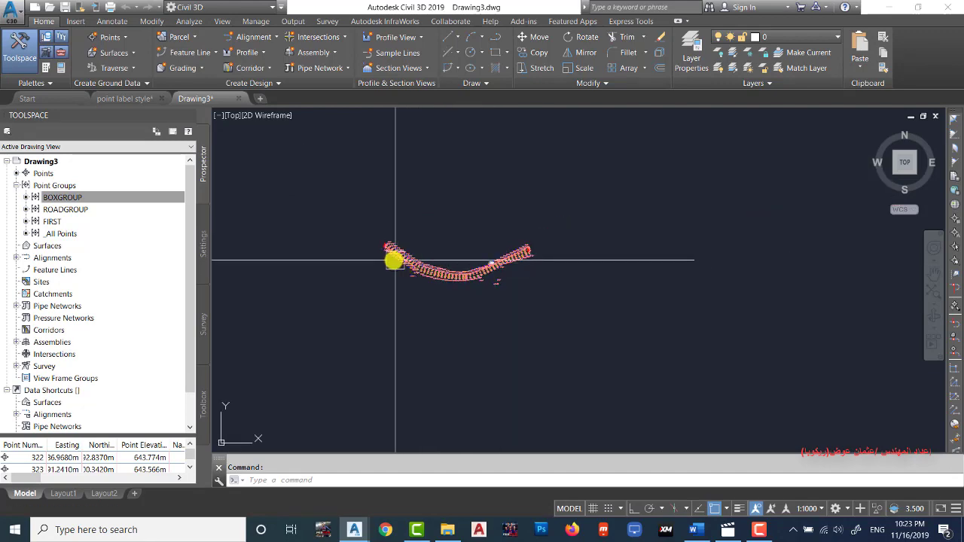
scroll(399, 258, "up", 3)
scroll(424, 254, "up", 3)
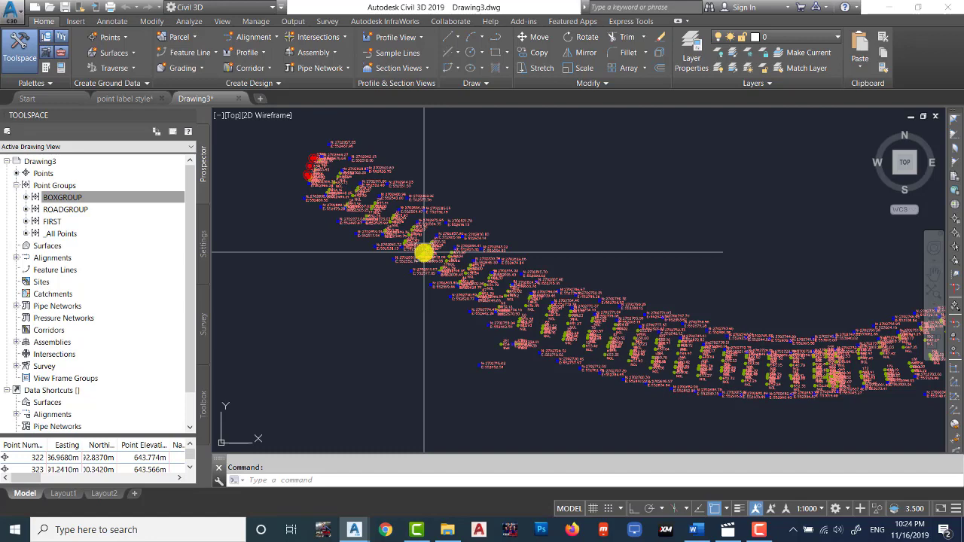
scroll(504, 212, "down", 5)
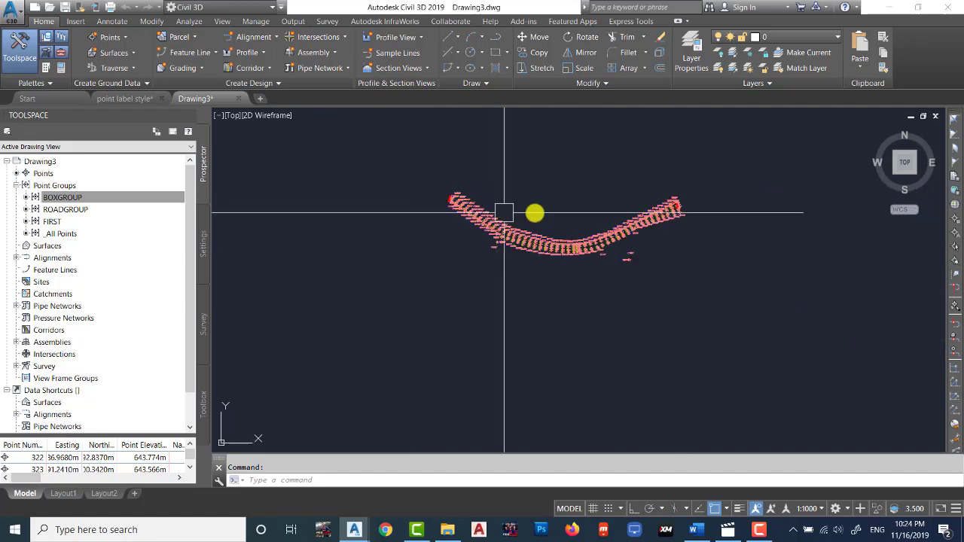